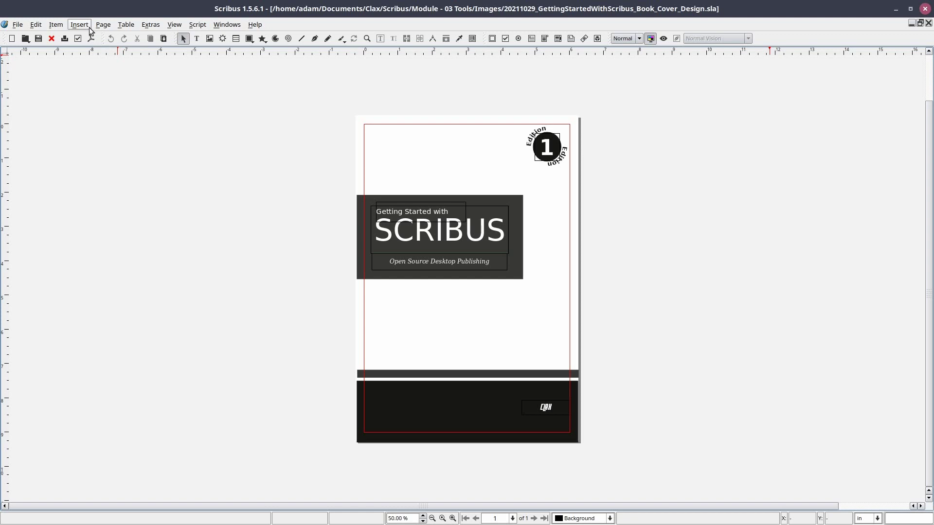
# Place two image frames of about 1.39 by 1.39 in side by side on the empty area left of the page
pyautogui.click(89, 27)
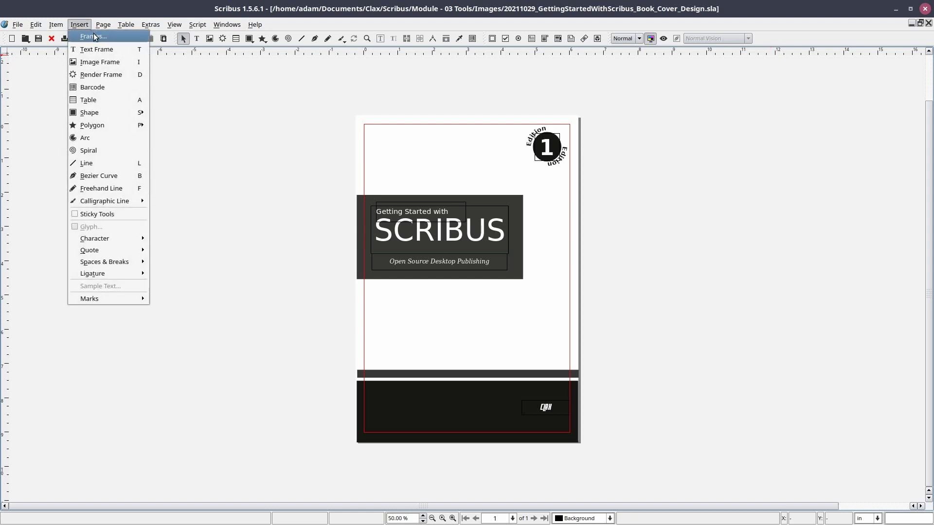
pyautogui.click(128, 63)
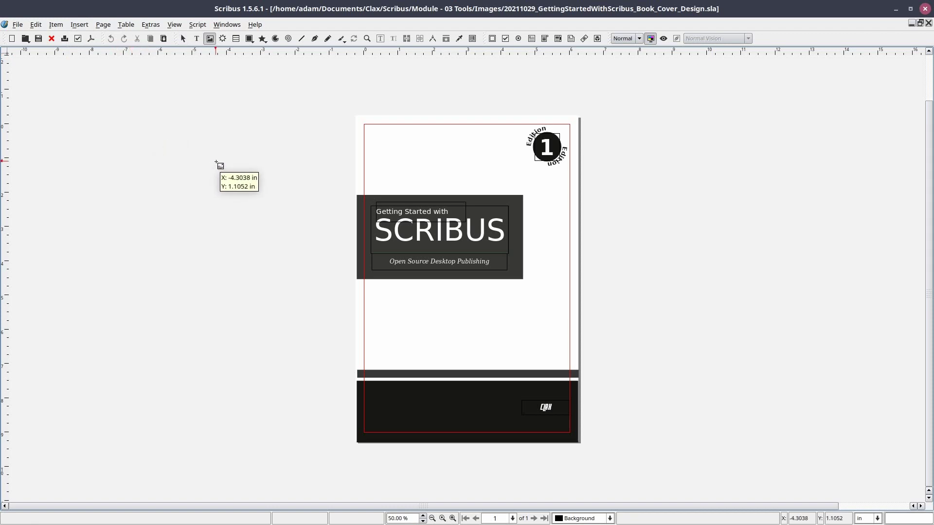
pyautogui.moveTo(200, 139); pyautogui.dragTo(248, 186)
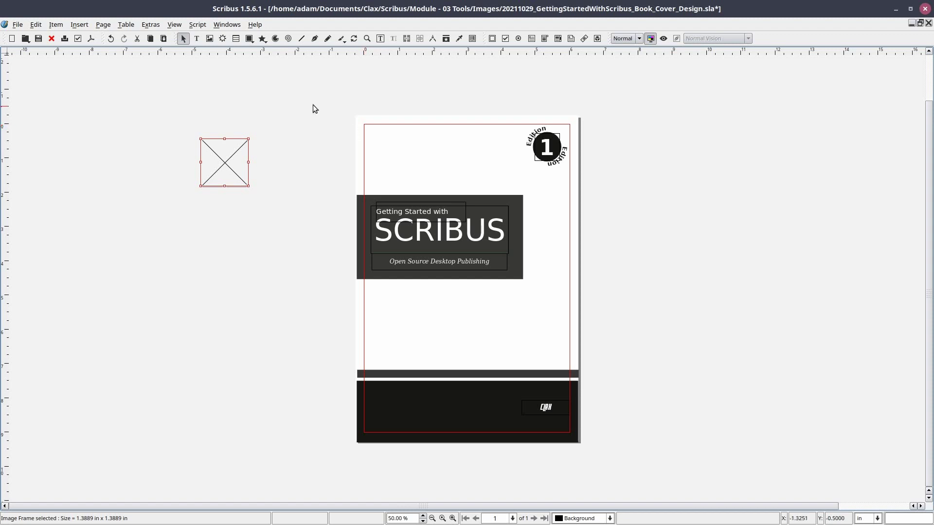
pyautogui.click(213, 42)
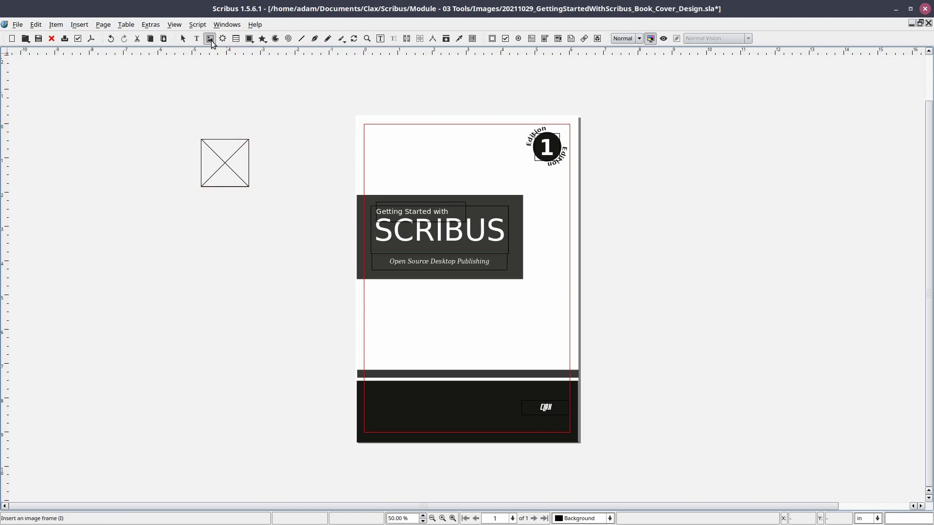
pyautogui.click(260, 139)
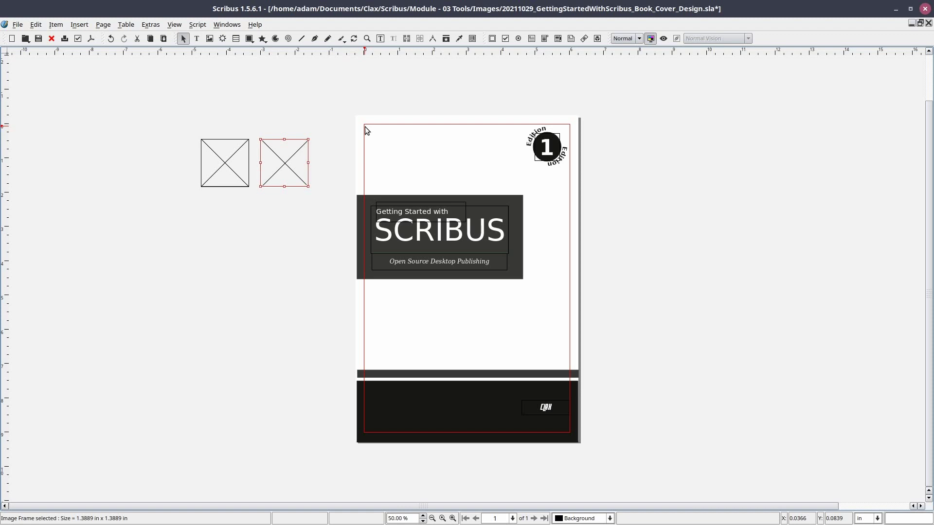
# Place a third image frame of about 1.39 by 1.39 in below the other two and delete the upper two frames
pyautogui.click(255, 207)
pyautogui.press('i')
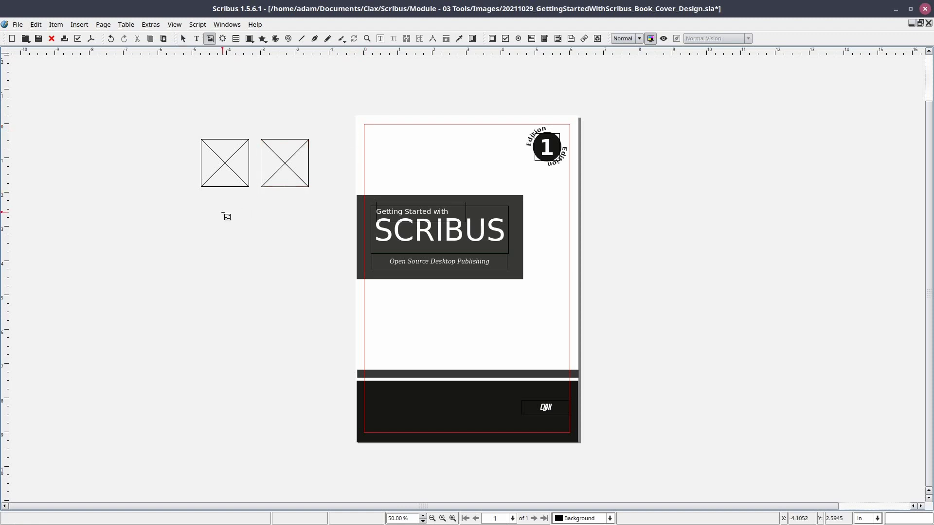
pyautogui.click(222, 213)
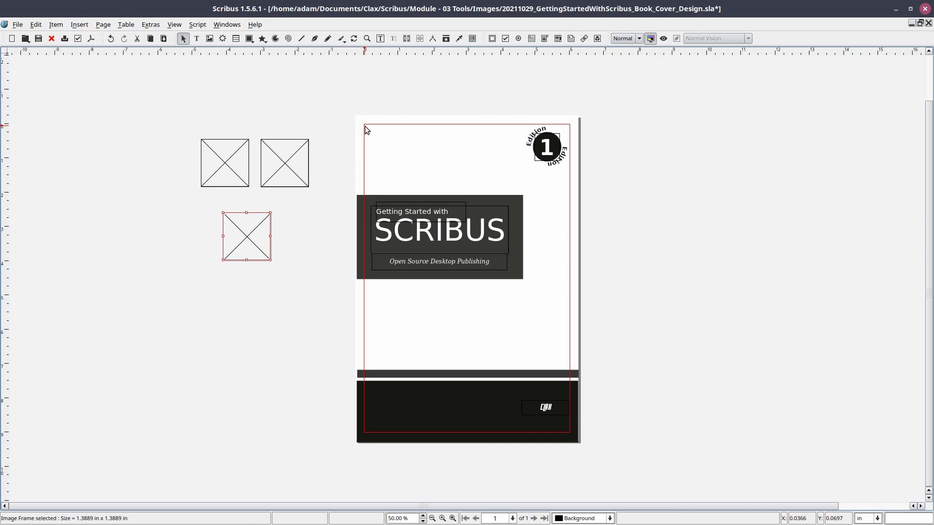
pyautogui.moveTo(183, 117); pyautogui.dragTo(320, 200)
pyautogui.press('Delete')
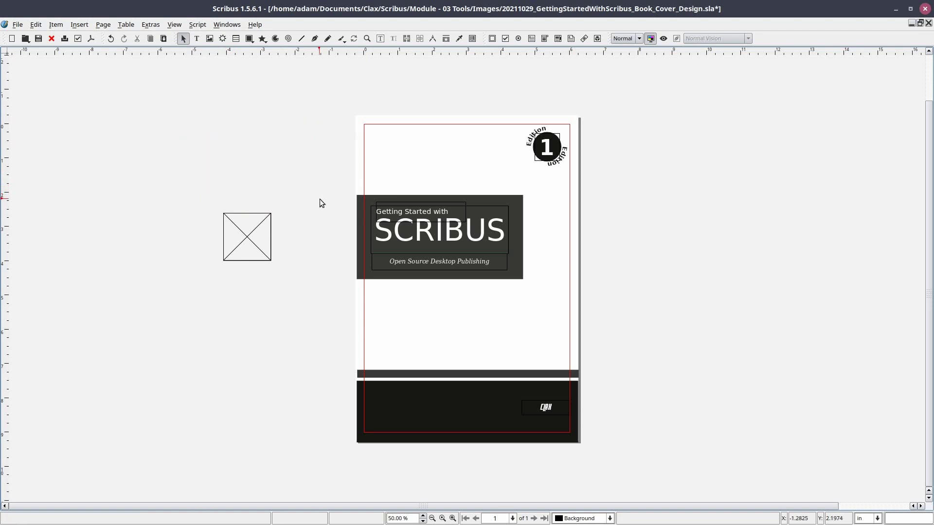
# Load cherryblossom.jpg into the remaining image frame
pyautogui.doubleClick(247, 238)
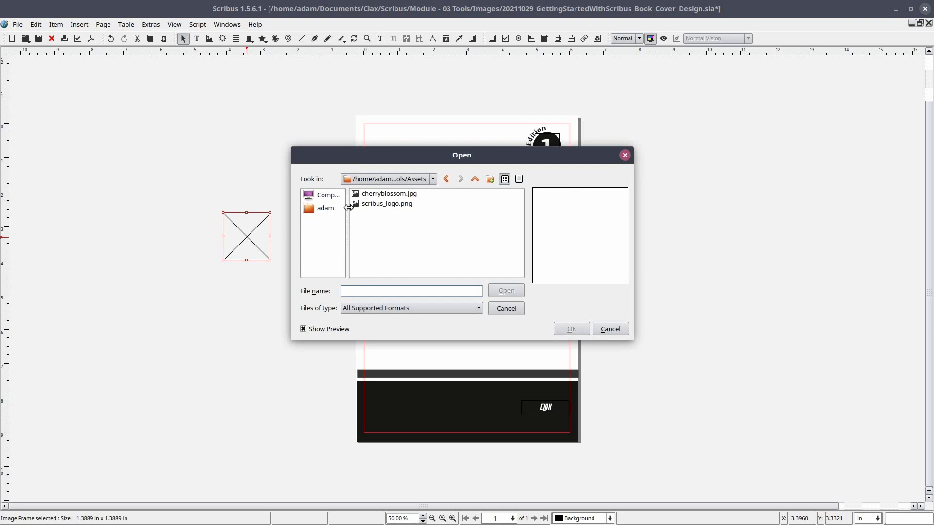
pyautogui.click(389, 194)
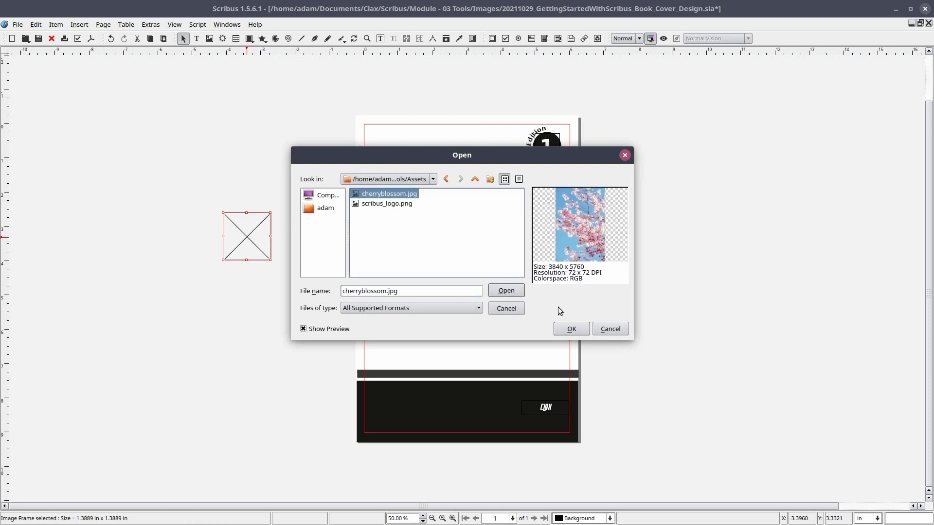
pyautogui.click(584, 334)
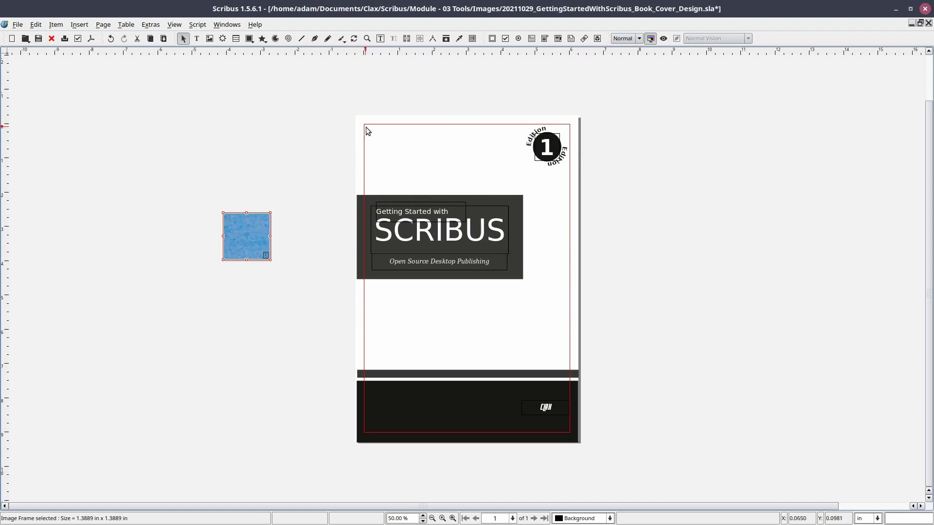
# Load cherryblossom.jpg into the same frame once more using the Get Image command
pyautogui.rightClick(253, 235)
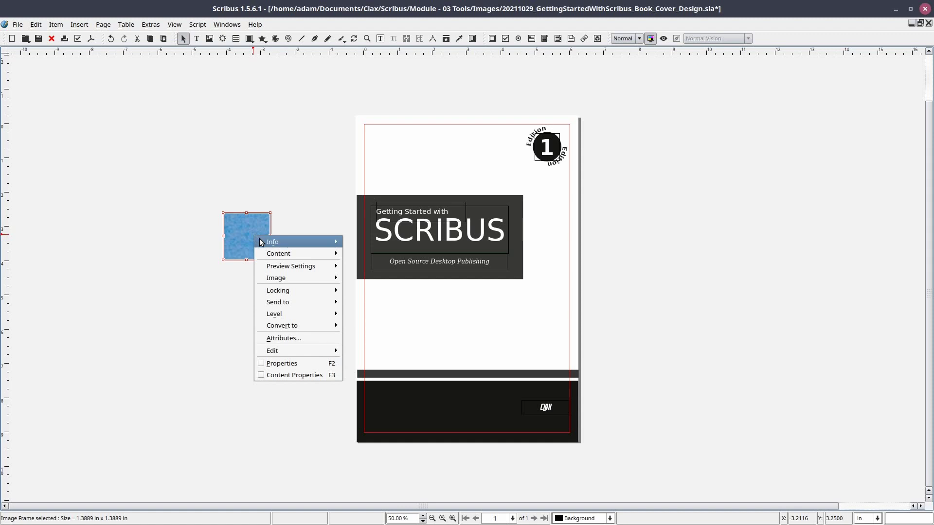
pyautogui.moveTo(293, 252)
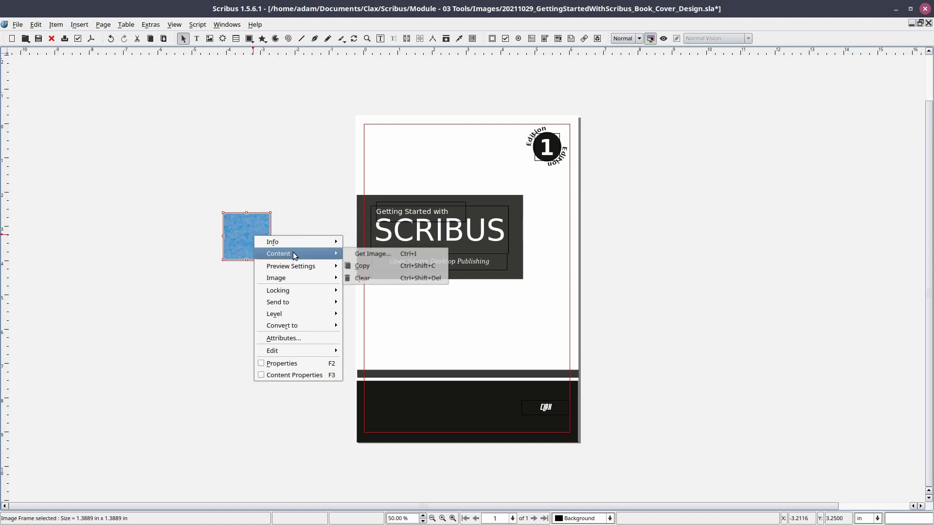
pyautogui.click(430, 254)
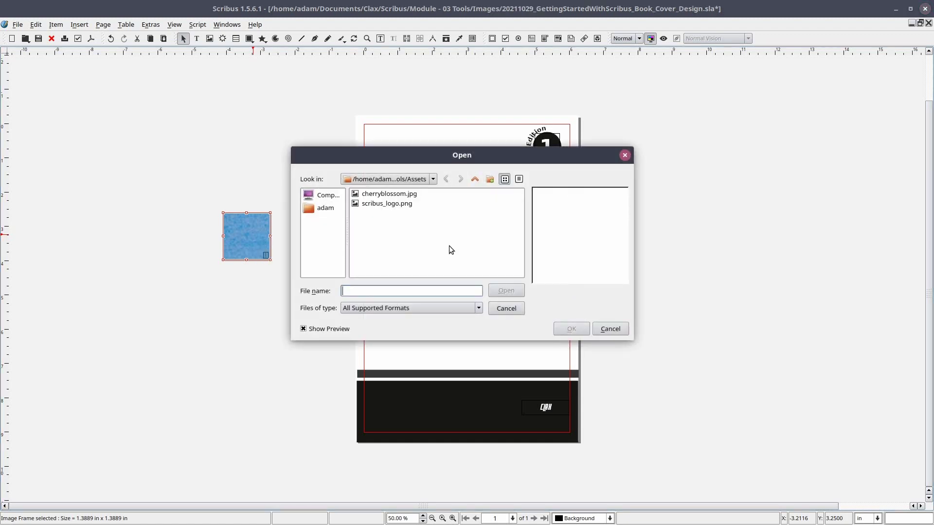
pyautogui.click(427, 195)
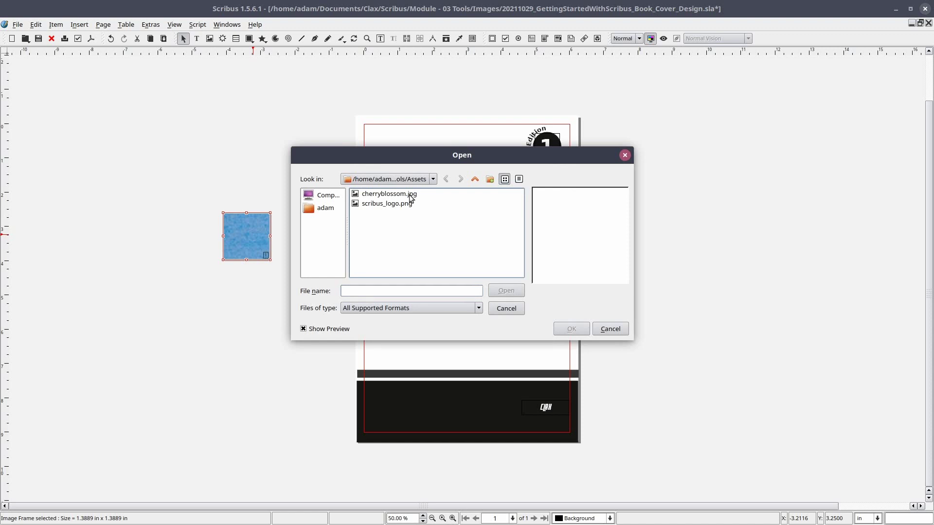
pyautogui.click(409, 196)
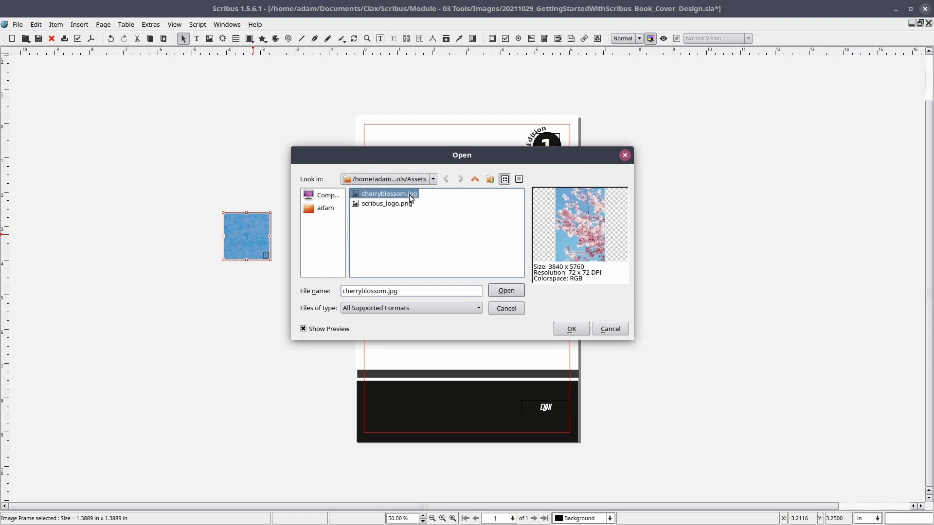
pyautogui.click(570, 330)
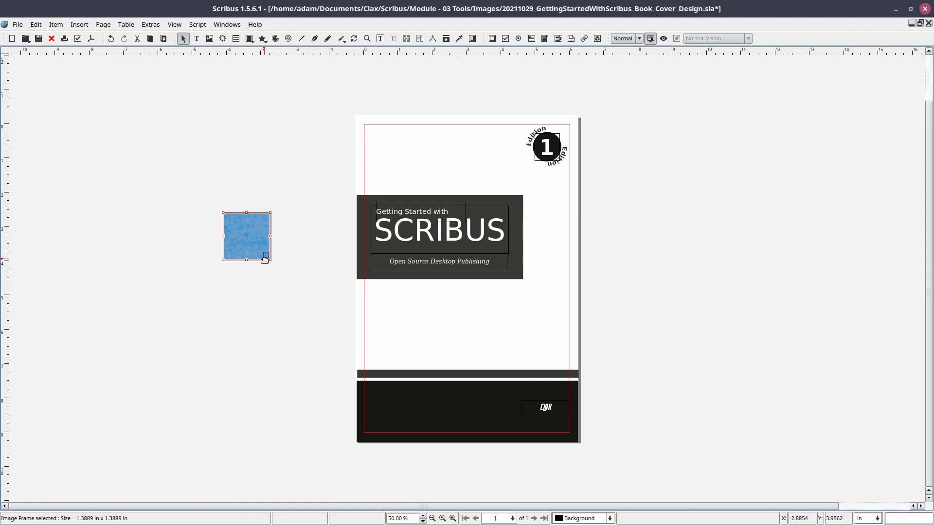
# Open the image frame's content properties and set the image scaling to To Frame Size
pyautogui.keyDown('ctrl'); pyautogui.scroll(3, 264, 261); pyautogui.keyUp('ctrl')
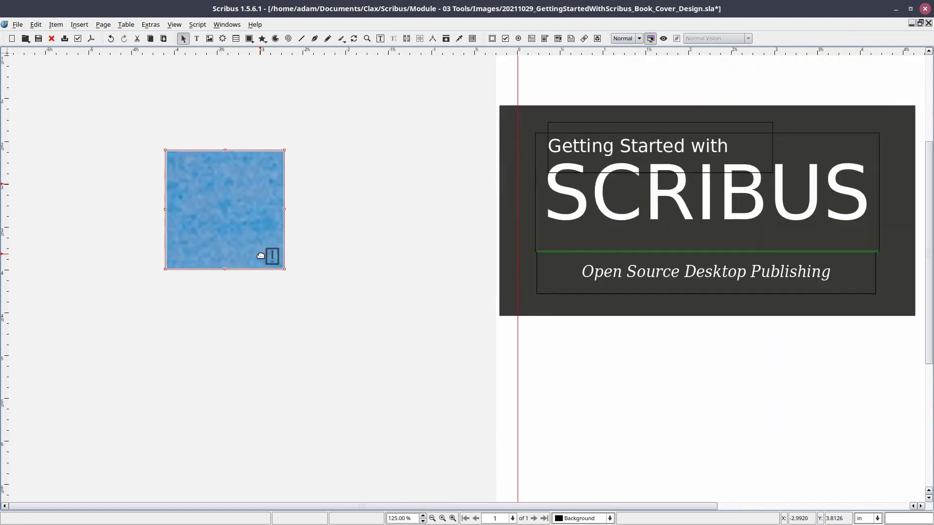
pyautogui.keyDown('ctrl'); pyautogui.scroll(1, 266, 277); pyautogui.keyUp('ctrl')
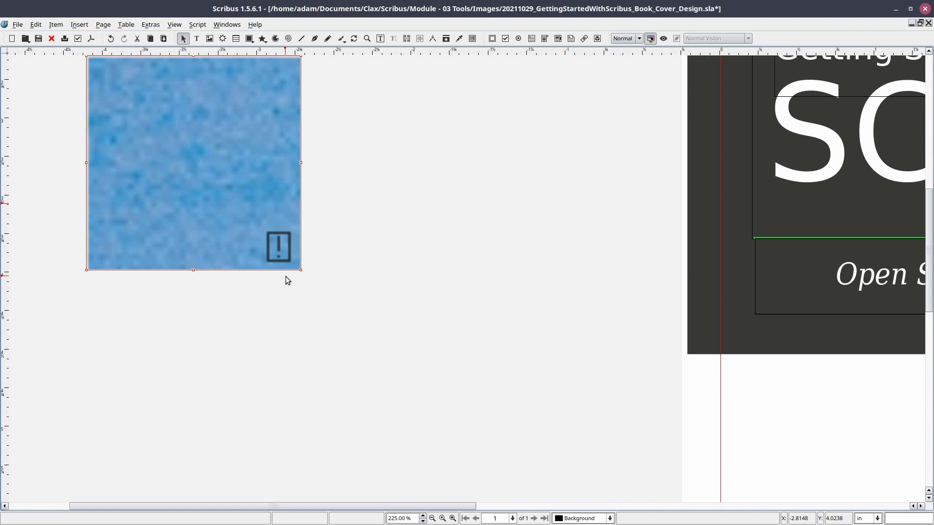
pyautogui.rightClick(253, 134)
pyautogui.moveTo(276, 155)
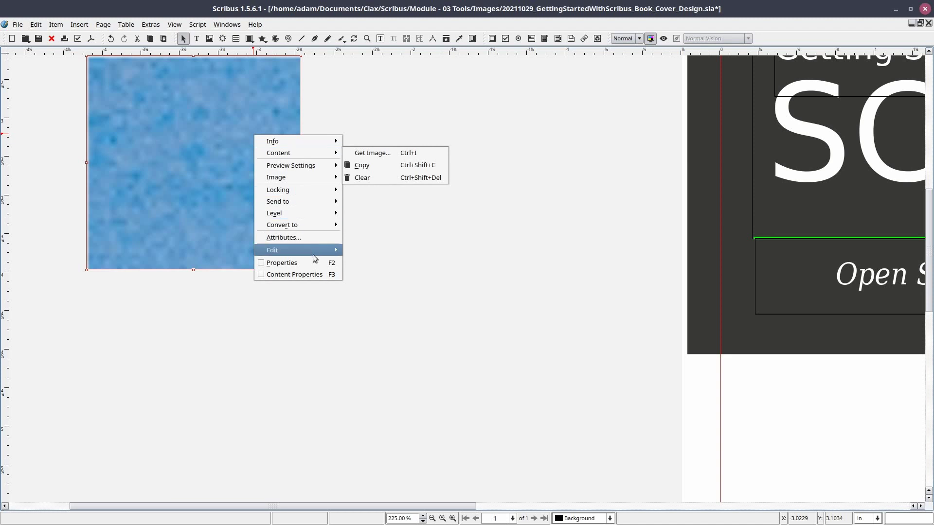
pyautogui.click(325, 275)
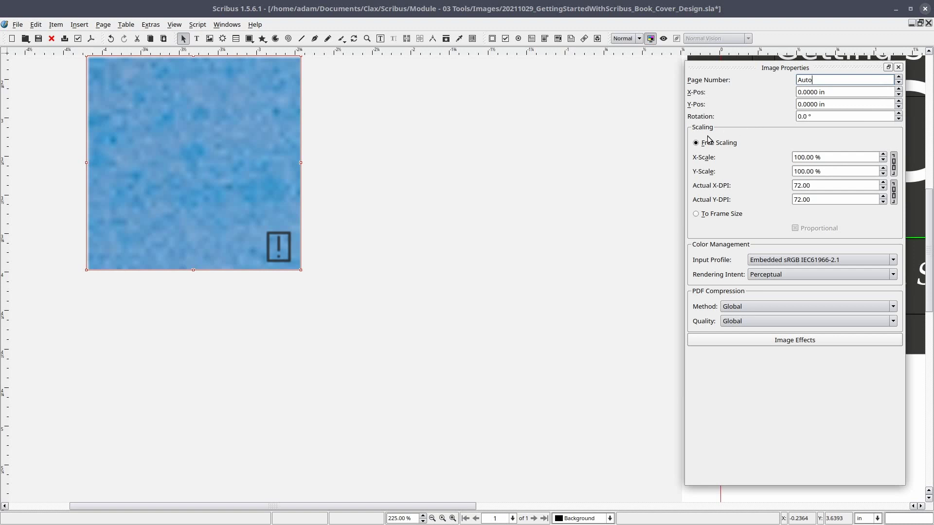
pyautogui.click(696, 215)
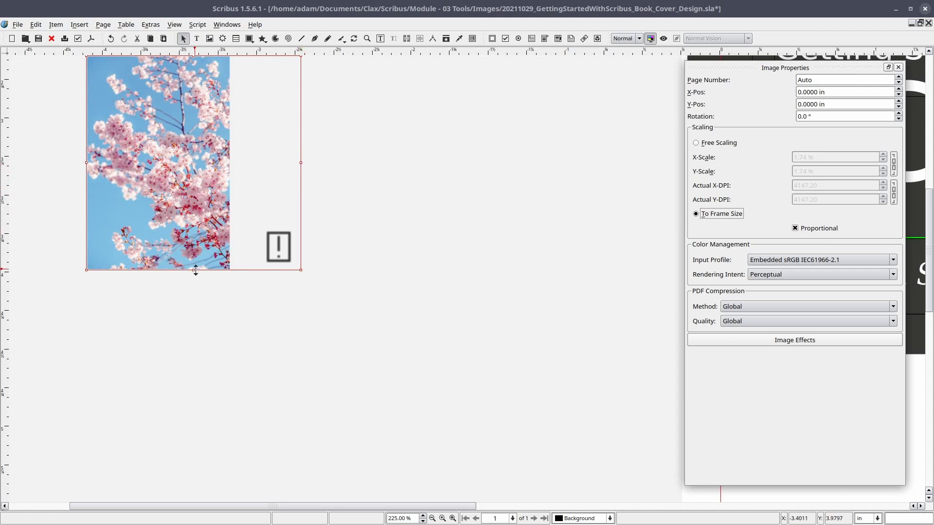
# Resize the image frame freehand around the cherry blossom picture to about 1.03 by 1.55 in
pyautogui.moveTo(193, 269); pyautogui.dragTo(195, 274)
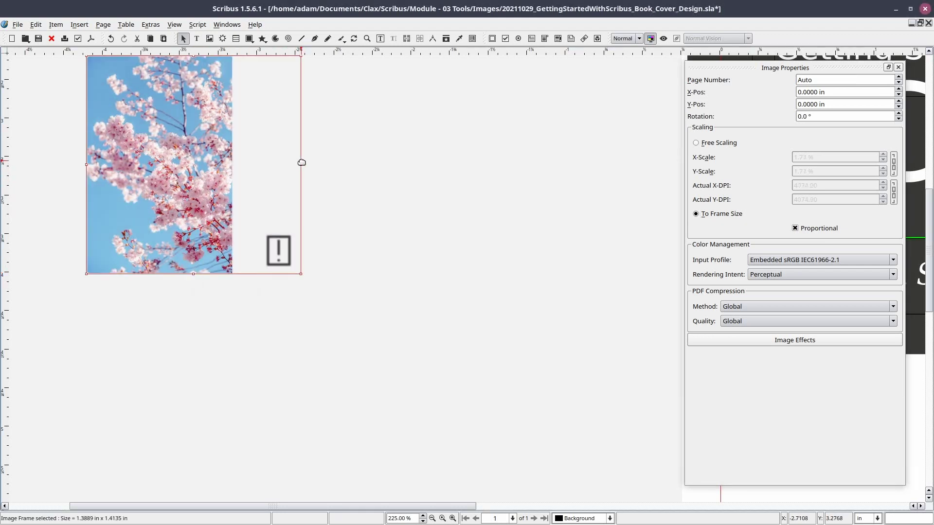
pyautogui.moveTo(302, 164); pyautogui.dragTo(237, 157)
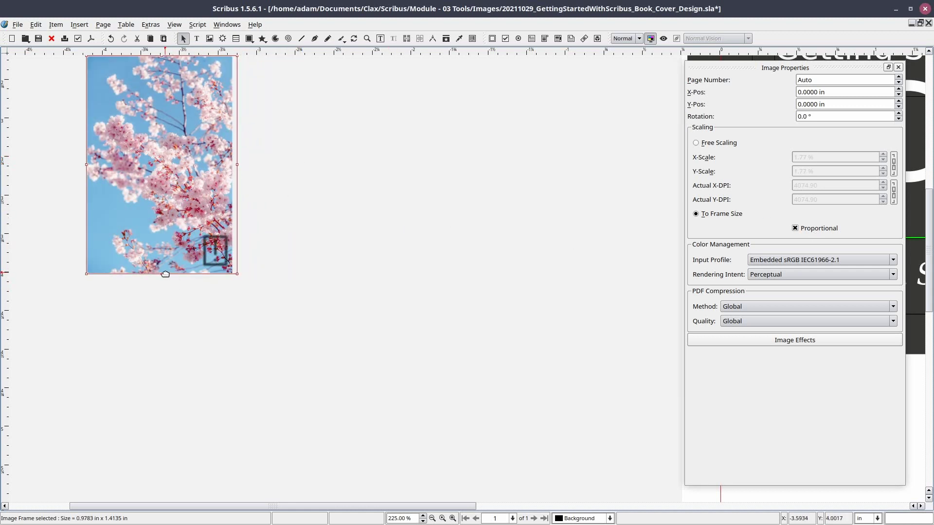
pyautogui.moveTo(162, 274); pyautogui.dragTo(165, 294)
# Open the image frame's properties and set its width to 6 in and its height to 9 in
pyautogui.rightClick(159, 122)
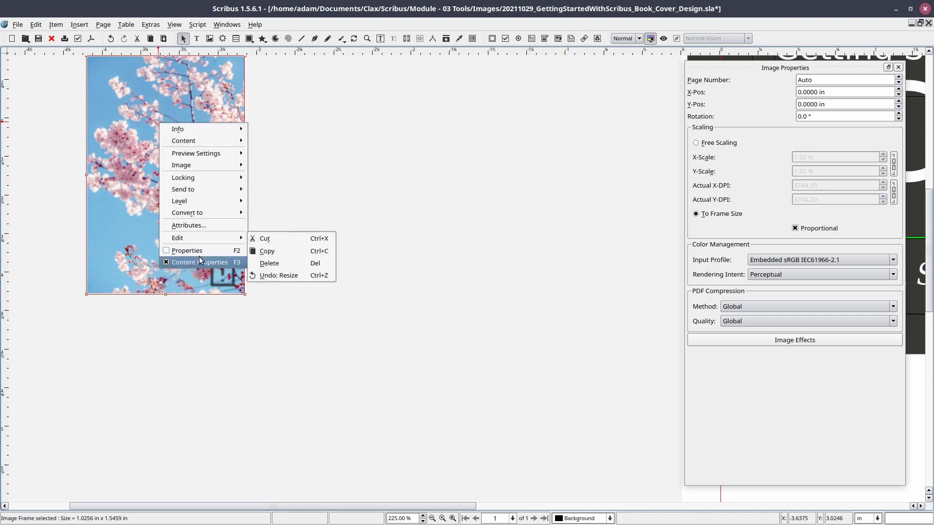
pyautogui.click(199, 253)
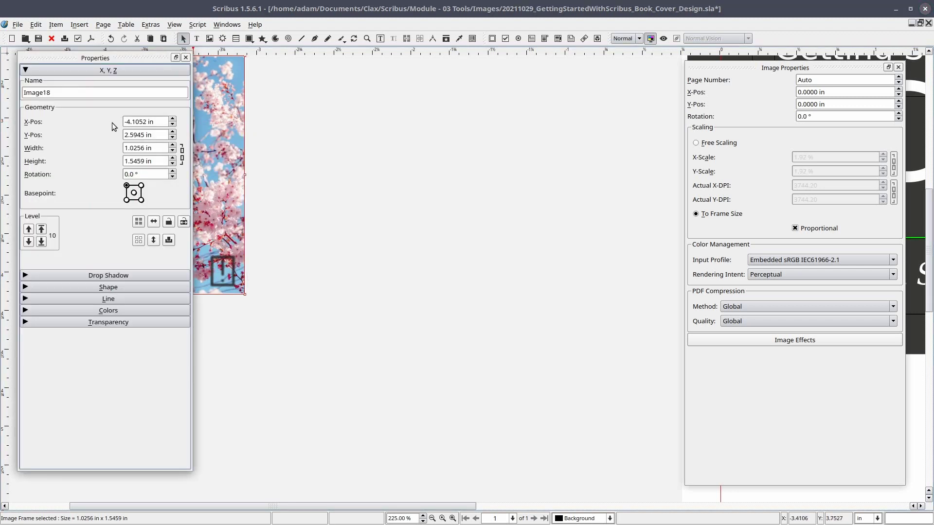
pyautogui.click(134, 136)
pyautogui.tripleClick(134, 137)
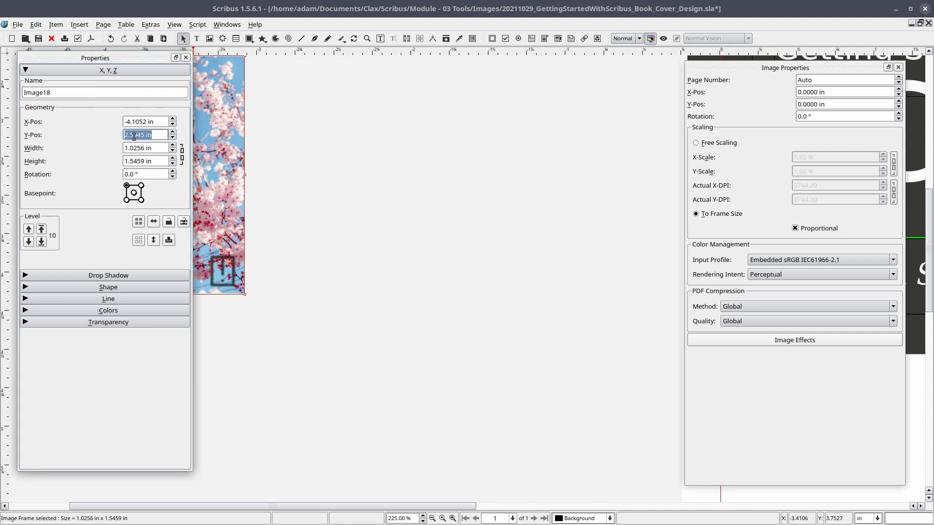
pyautogui.tripleClick(139, 148)
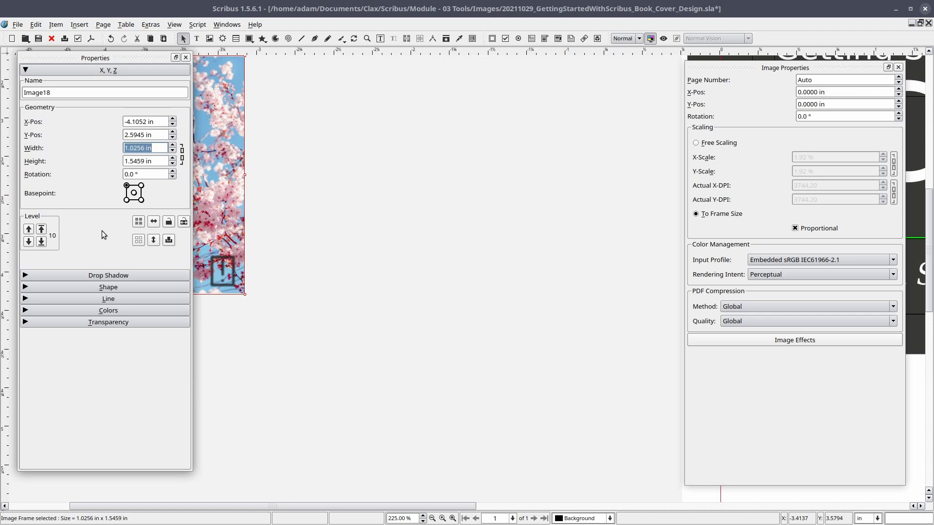
pyautogui.write('6')
pyautogui.press('Tab')
pyautogui.write('9')
pyautogui.press('Tab')
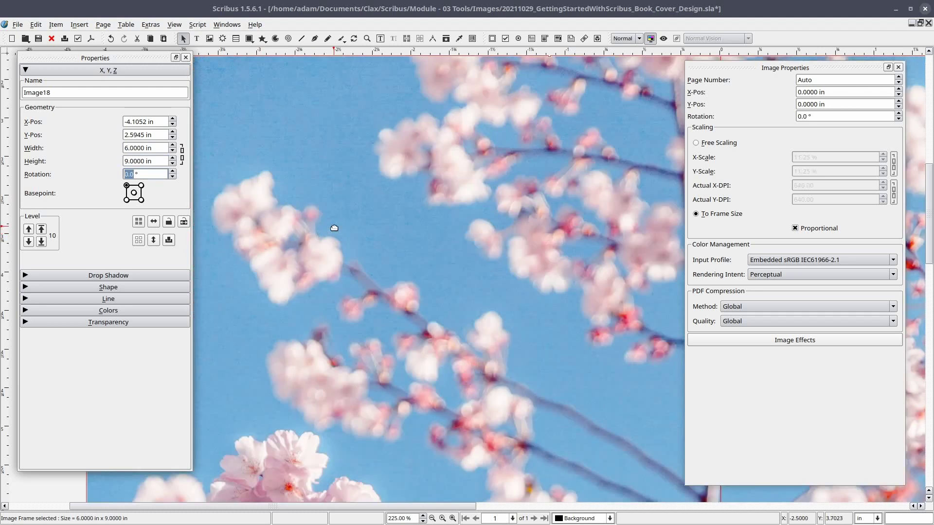
# Align the image frame relative to the page, centring it horizontally and vertically
pyautogui.keyDown('ctrl'); pyautogui.scroll(-10, 334, 228); pyautogui.keyUp('ctrl')
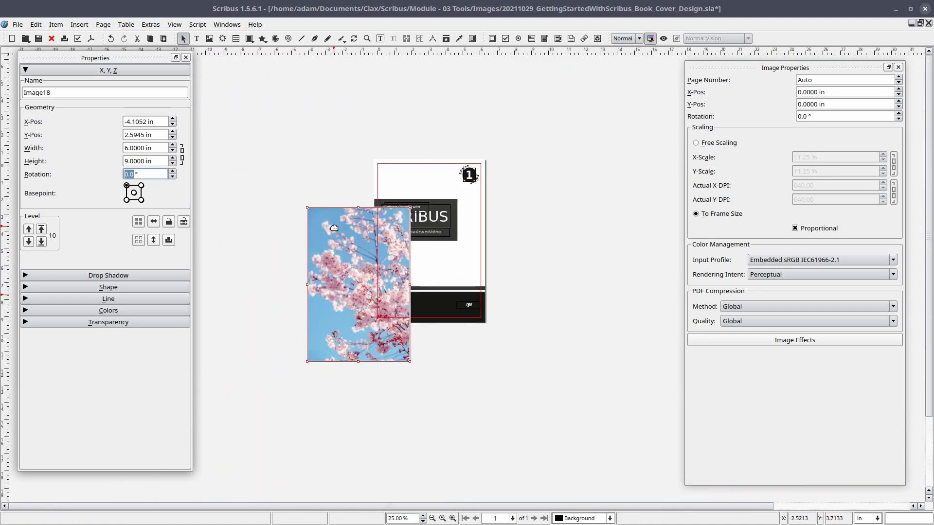
pyautogui.click(362, 145)
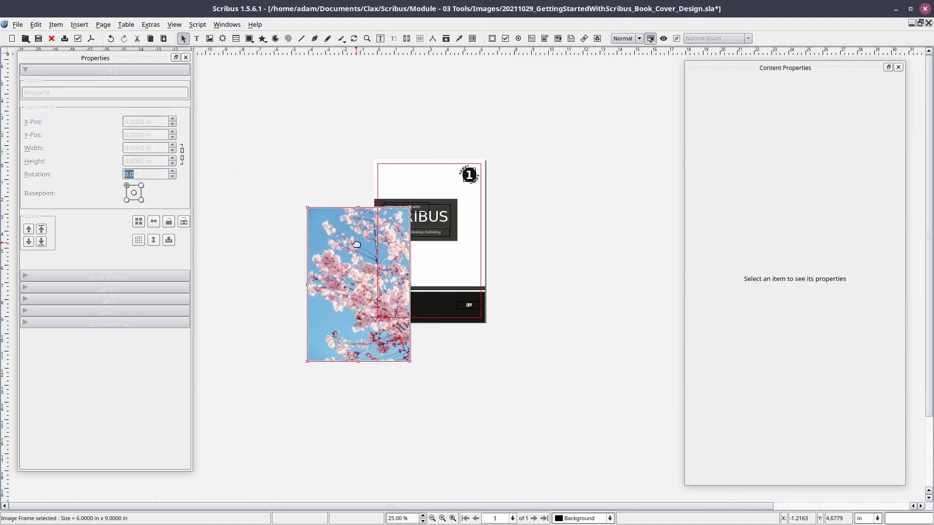
pyautogui.click(340, 233)
pyautogui.click(229, 26)
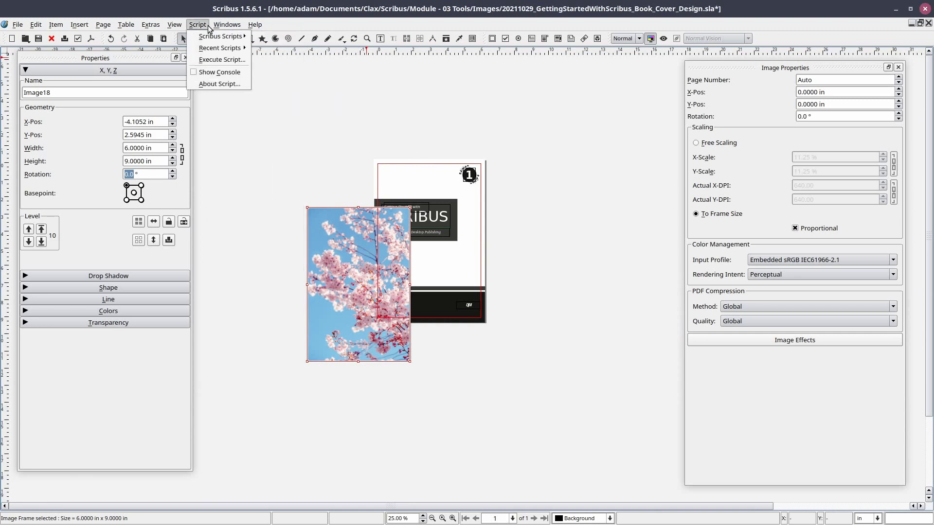
pyautogui.click(238, 95)
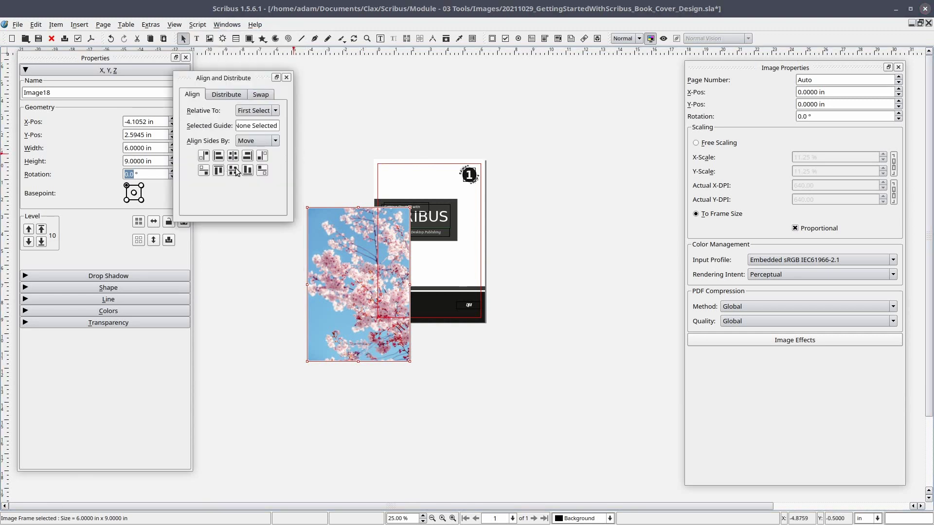
pyautogui.click(278, 114)
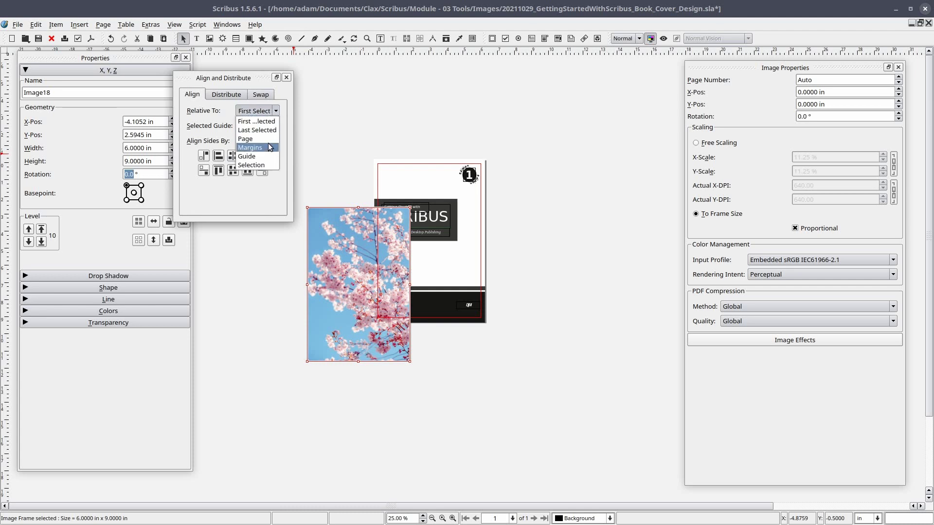
pyautogui.click(253, 131)
pyautogui.click(233, 156)
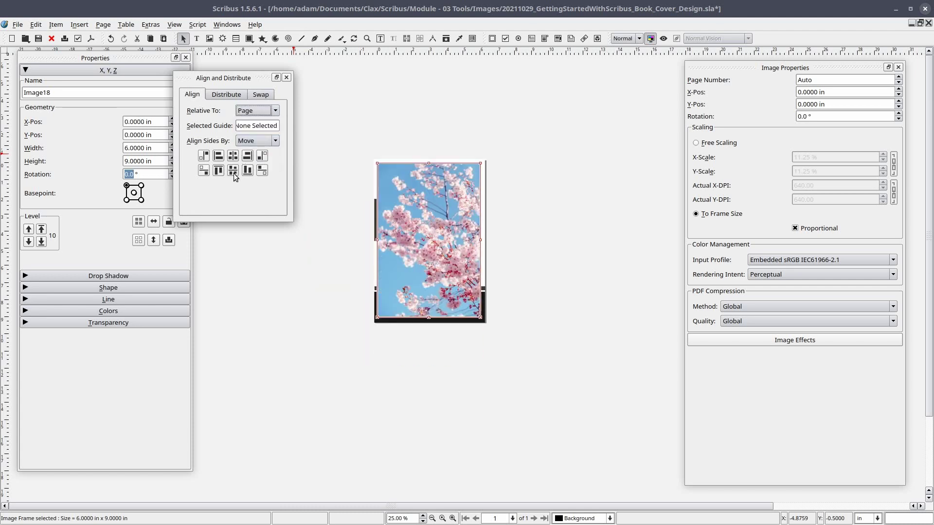
# Lower the cherry blossom image frame to the bottom of the stacking order and close the alignment and properties palettes
pyautogui.click(521, 182)
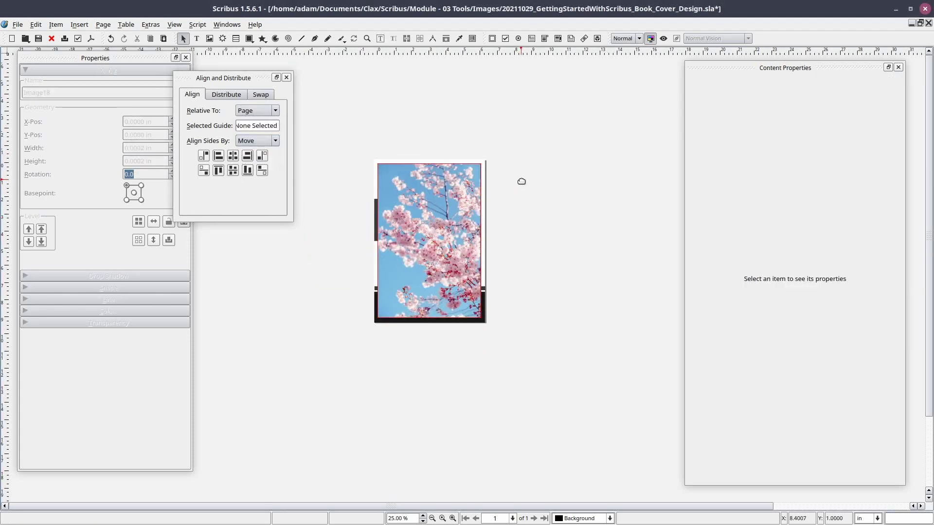
pyautogui.click(286, 78)
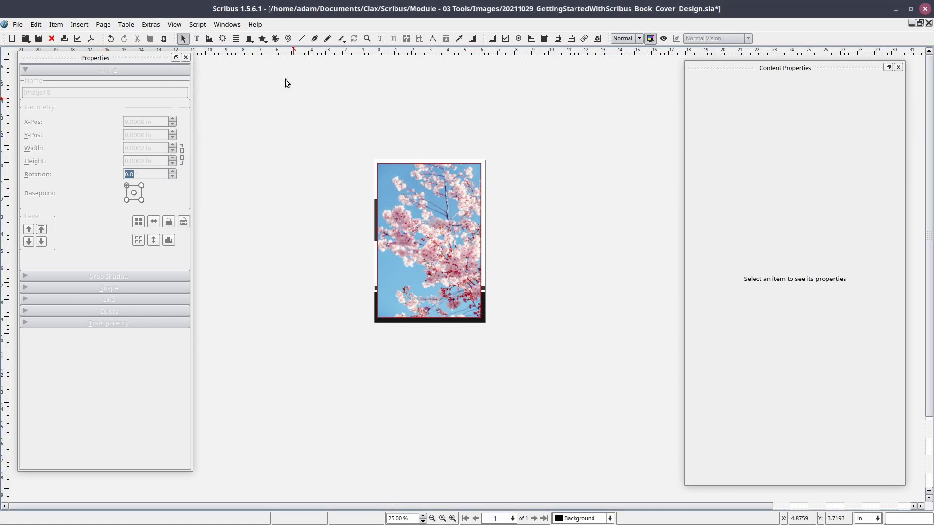
pyautogui.rightClick(427, 199)
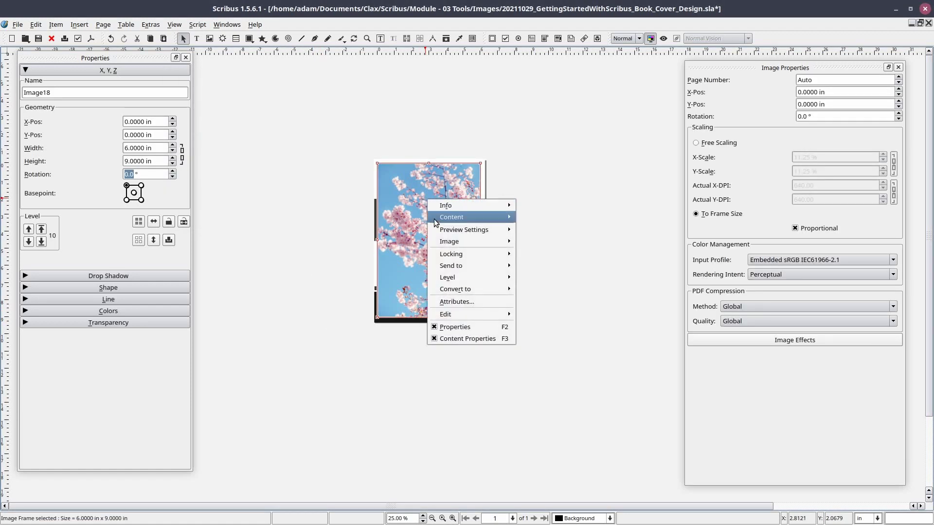
pyautogui.moveTo(471, 278)
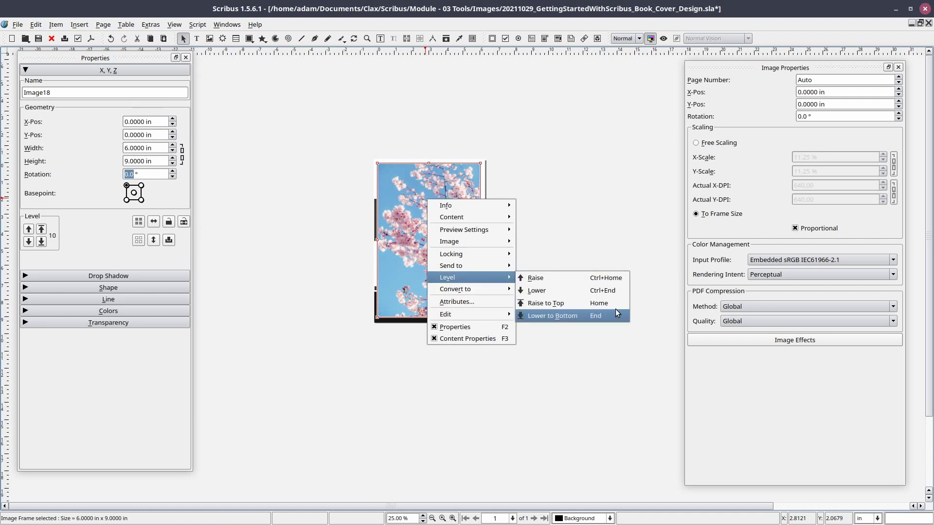
pyautogui.click(620, 316)
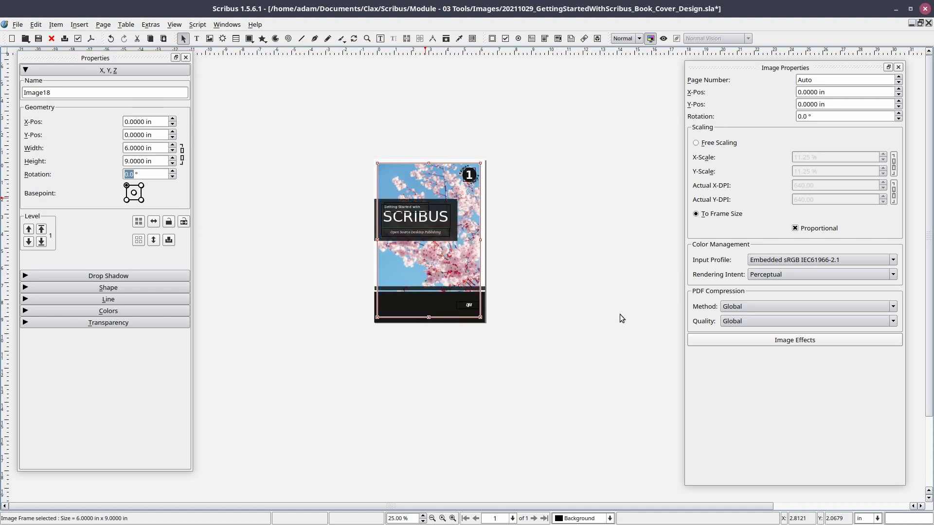
pyautogui.click(620, 314)
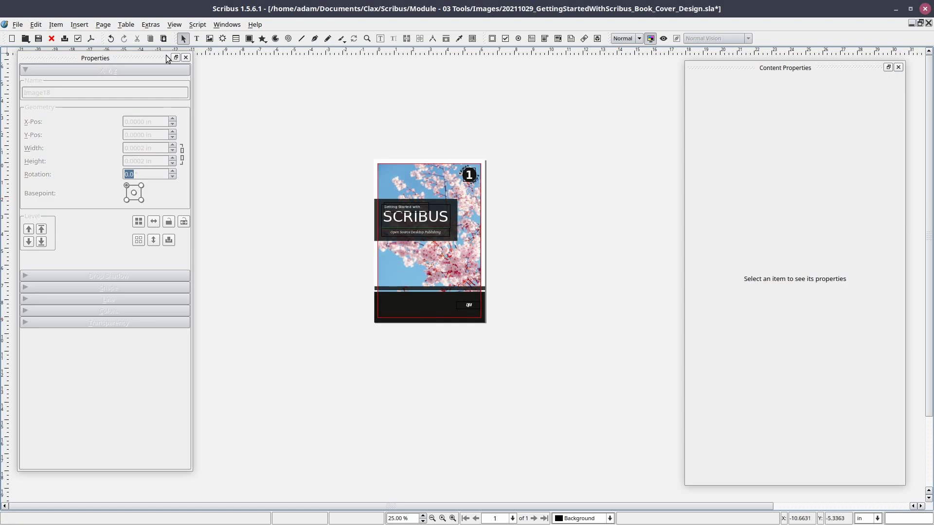
pyautogui.click(185, 58)
pyautogui.click(898, 67)
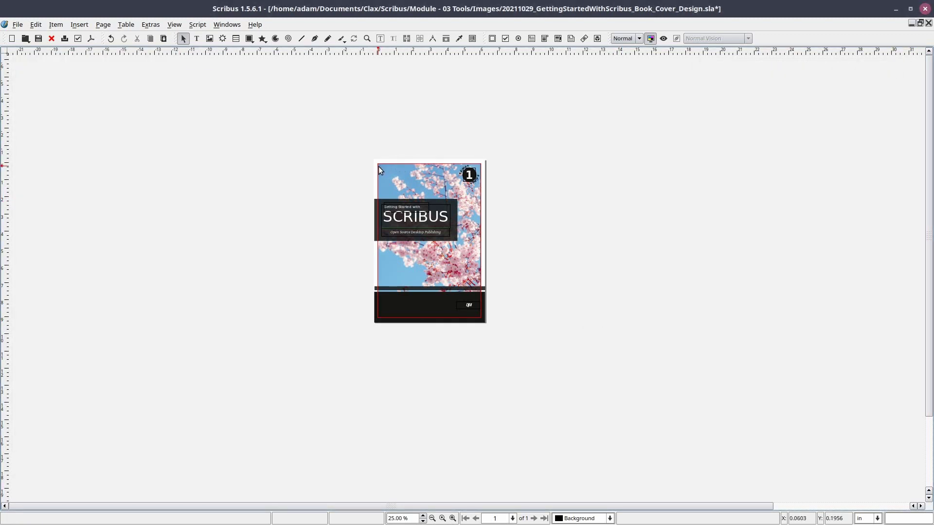
# Check the cover in preview mode at 50% zoom, and return to the editing view
pyautogui.moveTo(535, 524)
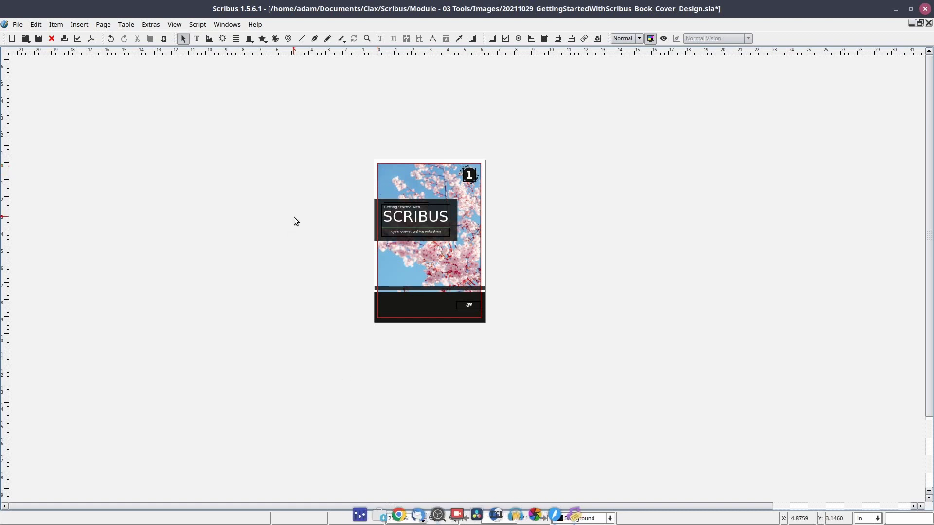
pyautogui.hotkey('ctrl', '+')
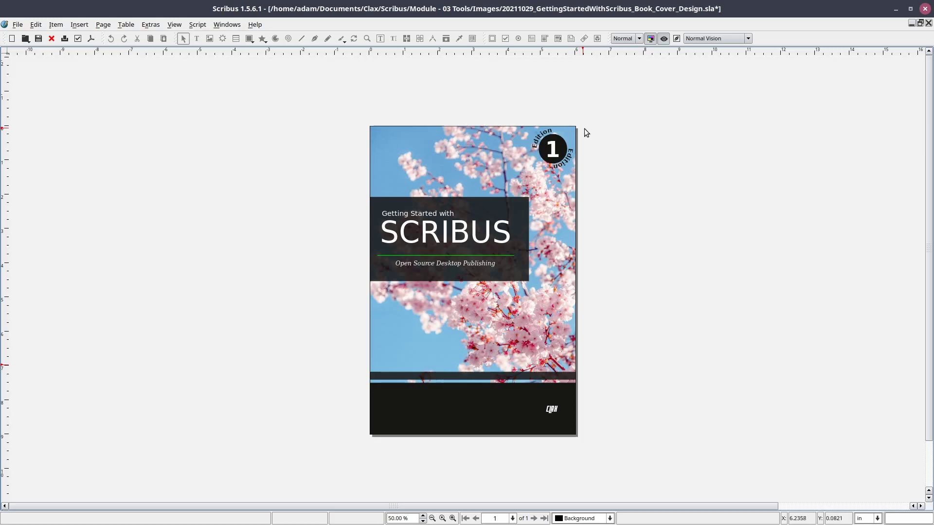
pyautogui.click(664, 40)
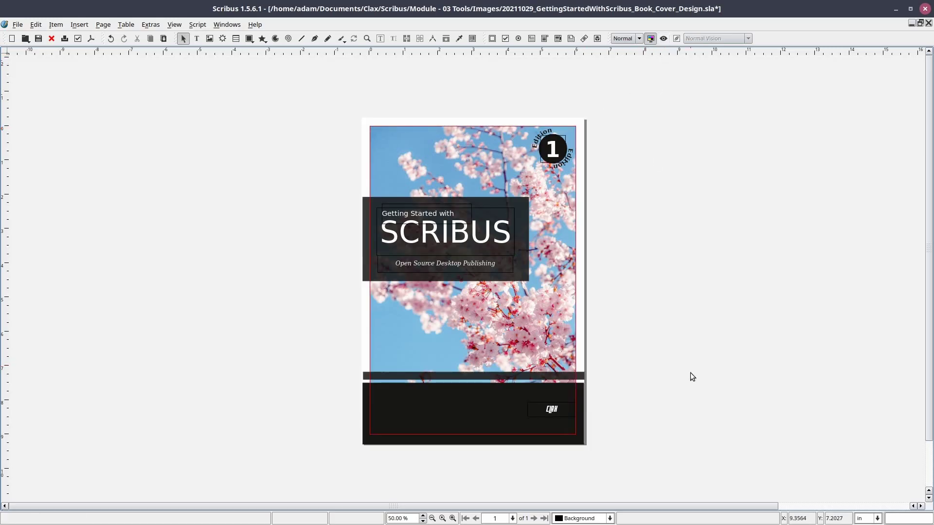
# Insert an image frame about 1.39 in square beside the cover's upper left and load scribus_logo.png into it
pyautogui.press('i')
pyautogui.click(266, 151)
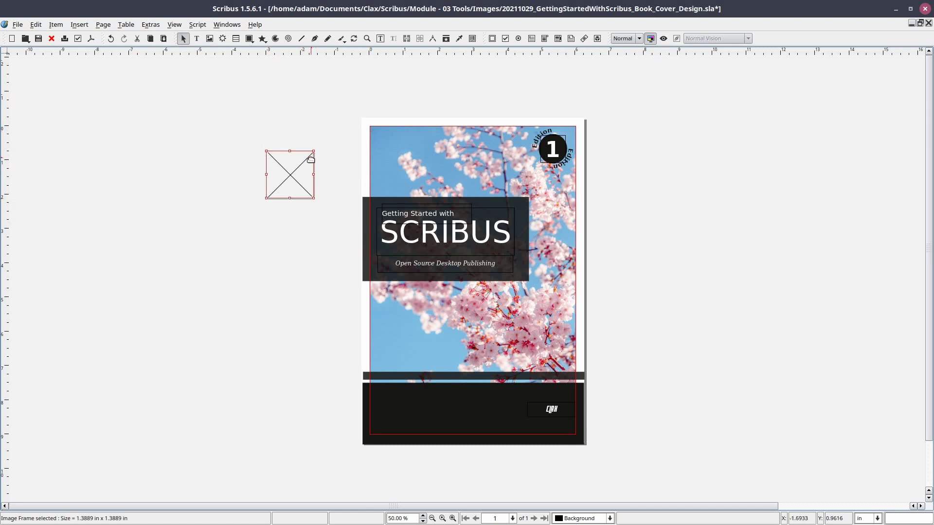
pyautogui.doubleClick(297, 170)
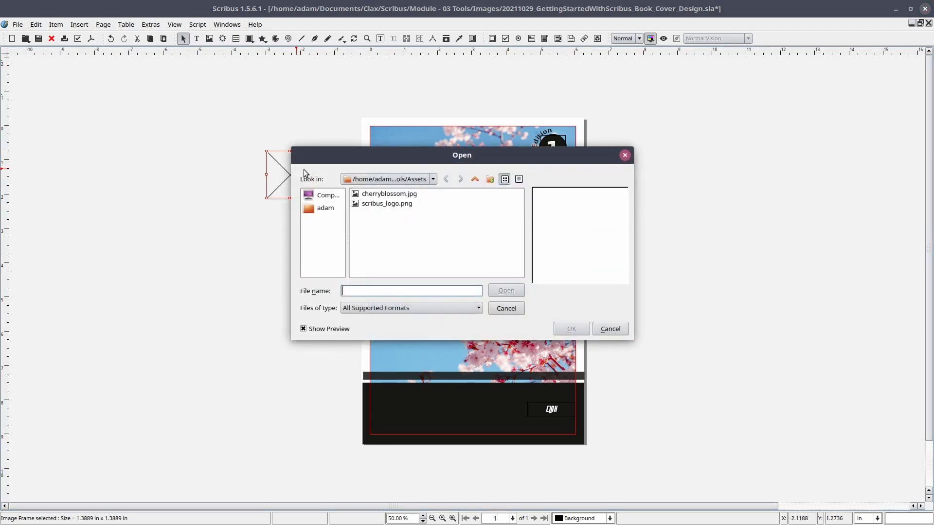
pyautogui.click(381, 204)
pyautogui.click(572, 329)
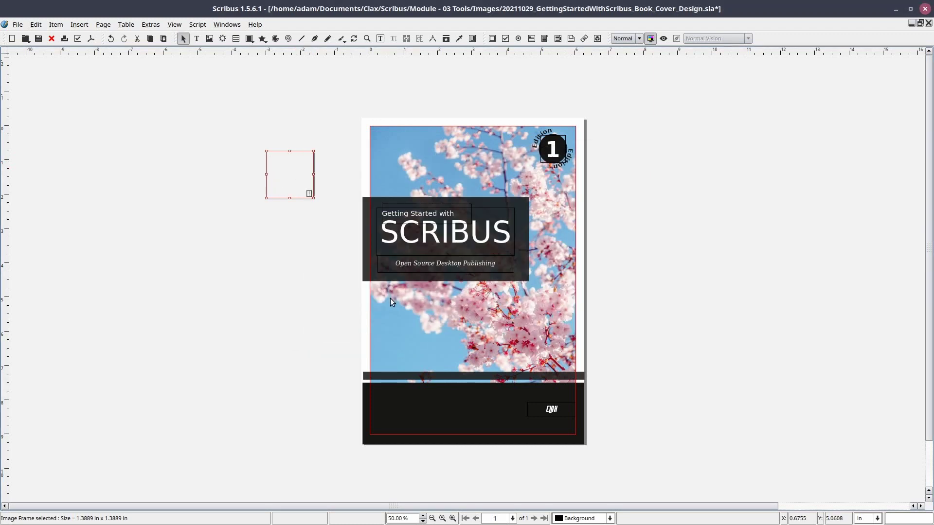
# Set the logo's image scaling to To Frame Size, close its content properties and deselect the frame
pyautogui.rightClick(301, 178)
pyautogui.click(334, 319)
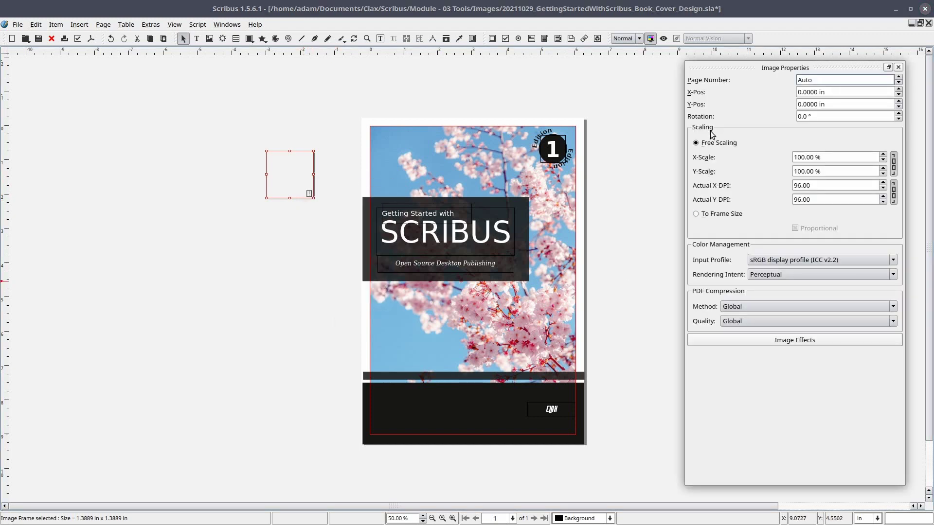
pyautogui.click(698, 217)
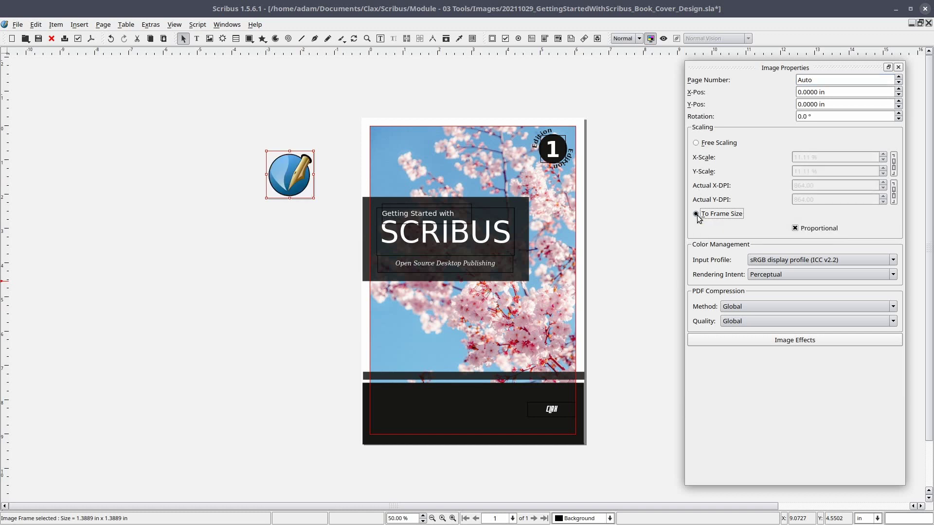
pyautogui.click(899, 68)
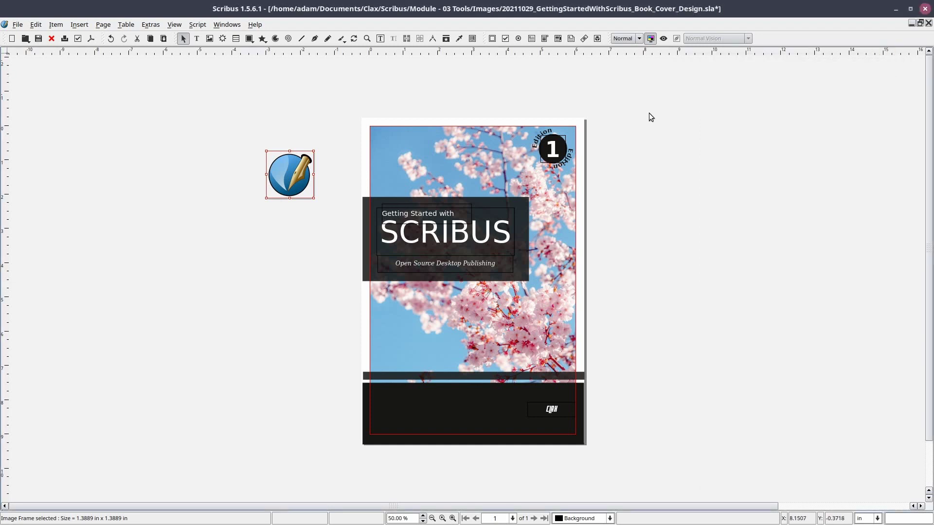
pyautogui.click(323, 211)
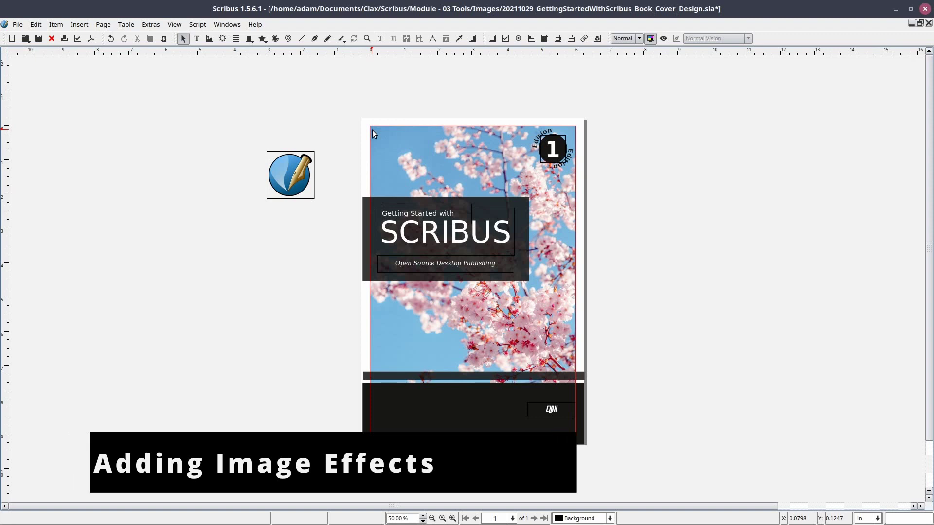
# Open the logo frame's properties and enable its drop shadow
pyautogui.rightClick(307, 168)
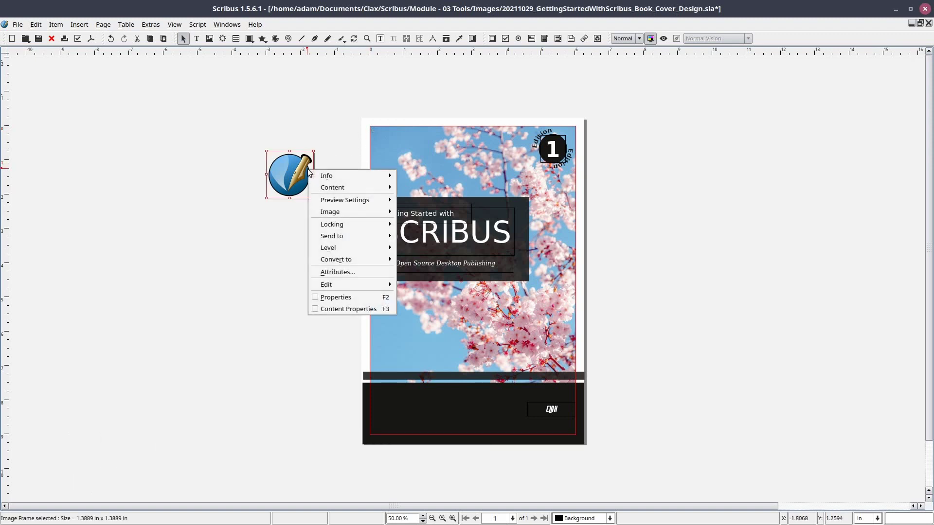
pyautogui.click(354, 296)
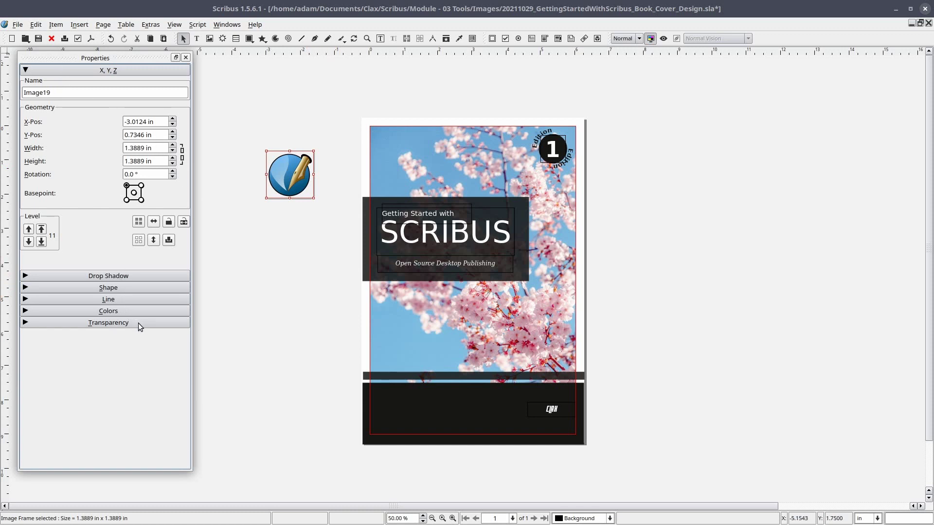
pyautogui.click(141, 278)
pyautogui.click(30, 73)
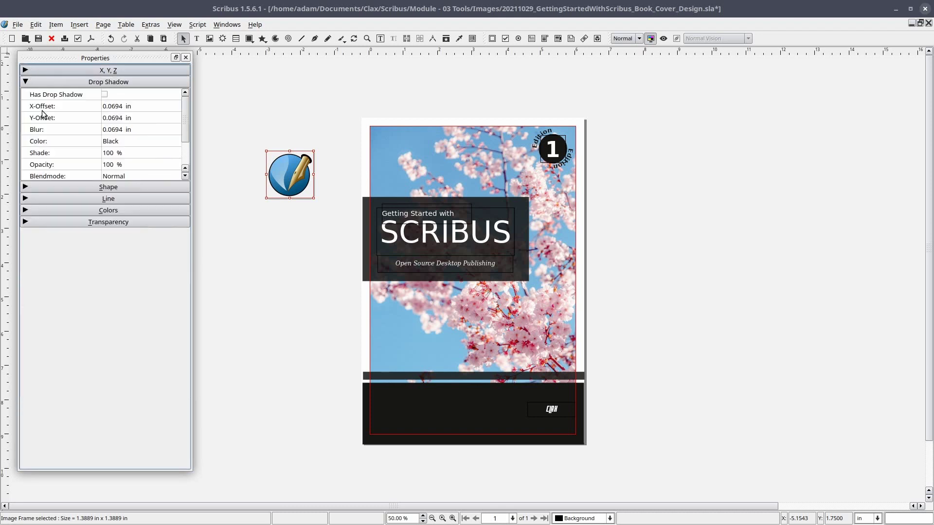
pyautogui.click(105, 94)
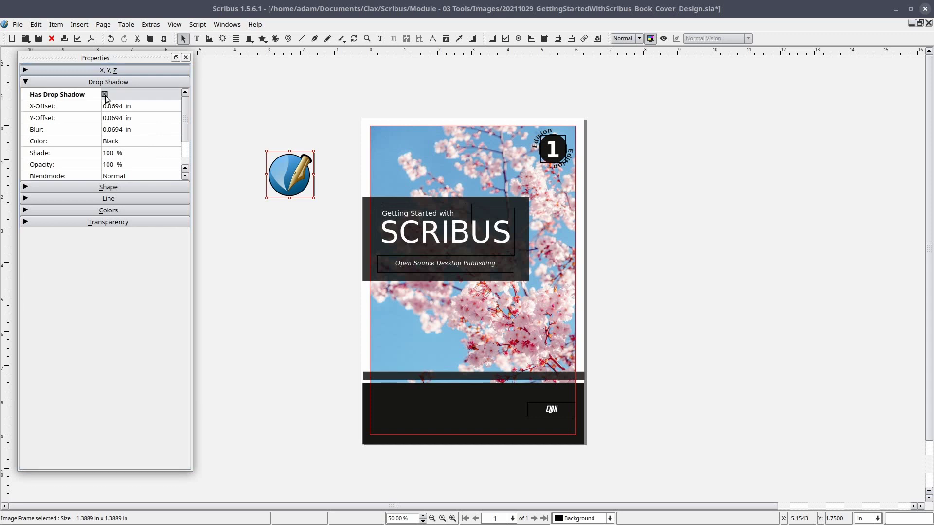
pyautogui.click(104, 94)
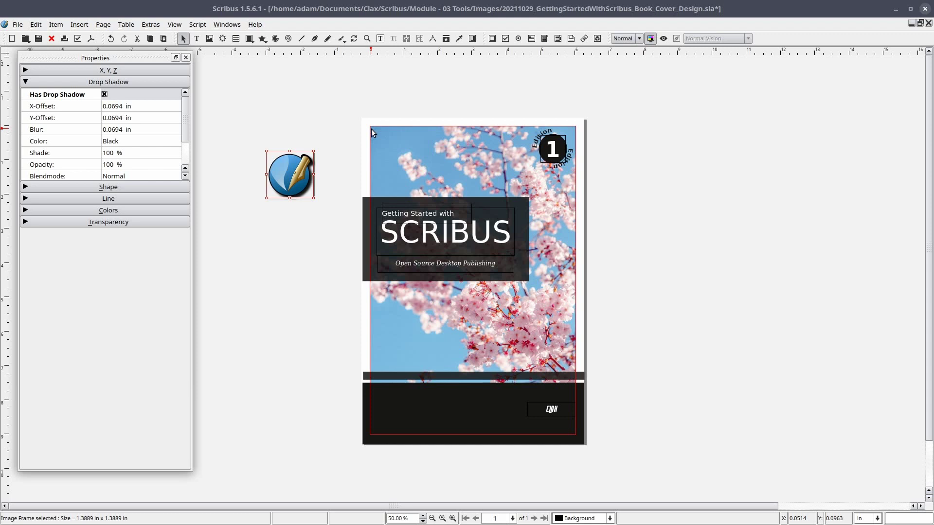
# Set the logo's drop shadow colour to White and move the logo onto the left end of the cover's black bottom band
pyautogui.click(164, 145)
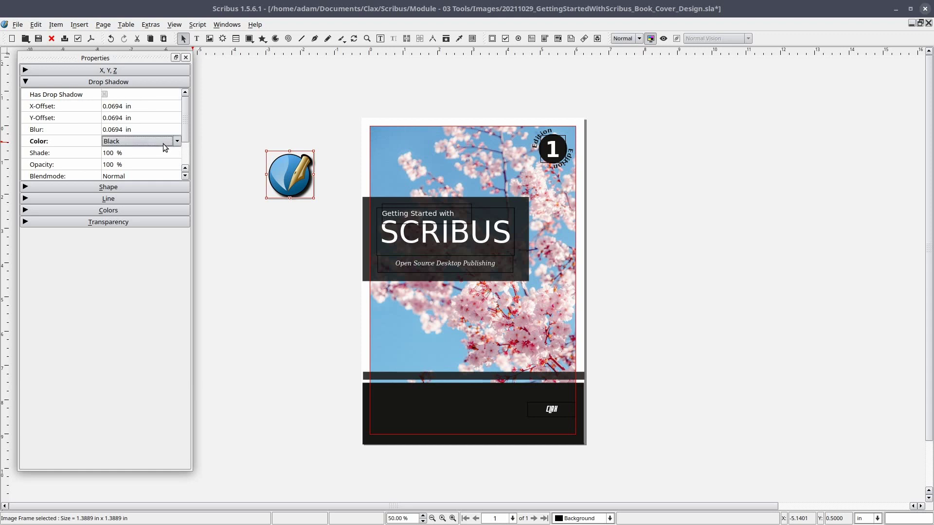
pyautogui.click(174, 144)
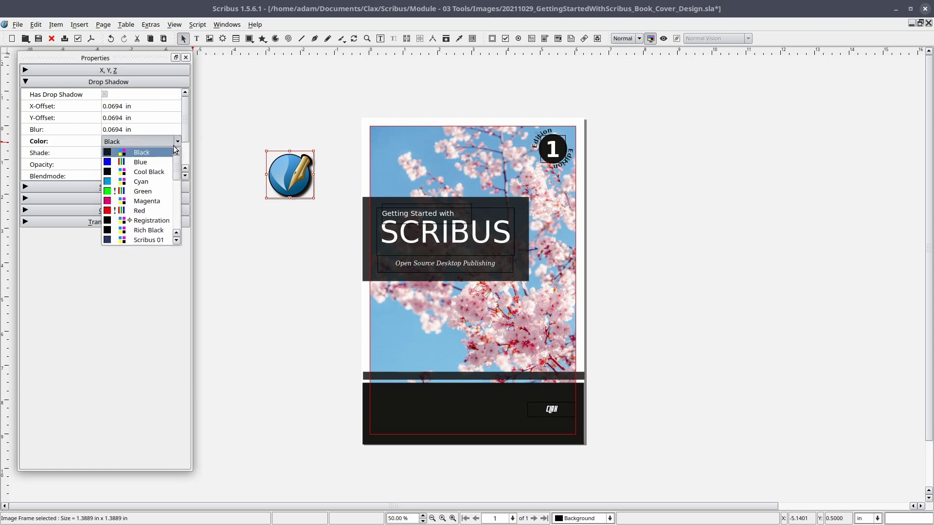
pyautogui.scroll(-6, 160, 210)
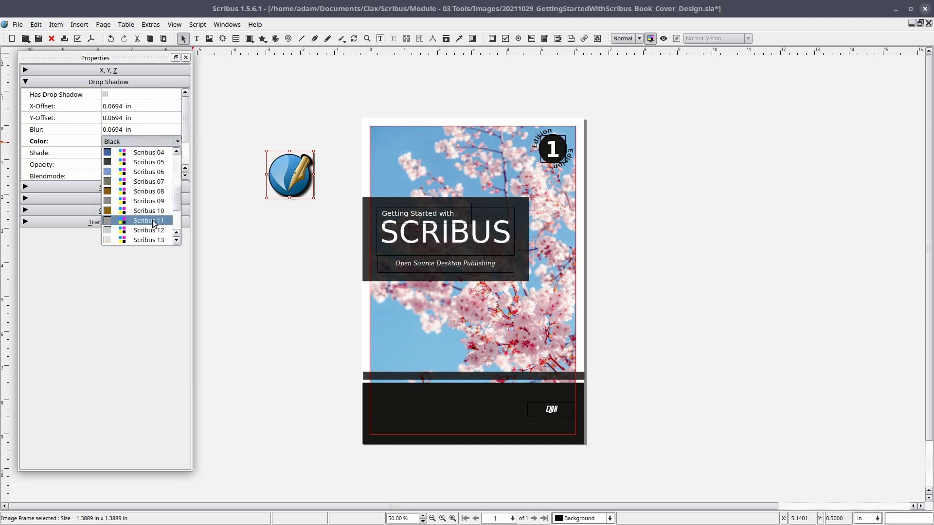
pyautogui.click(148, 230)
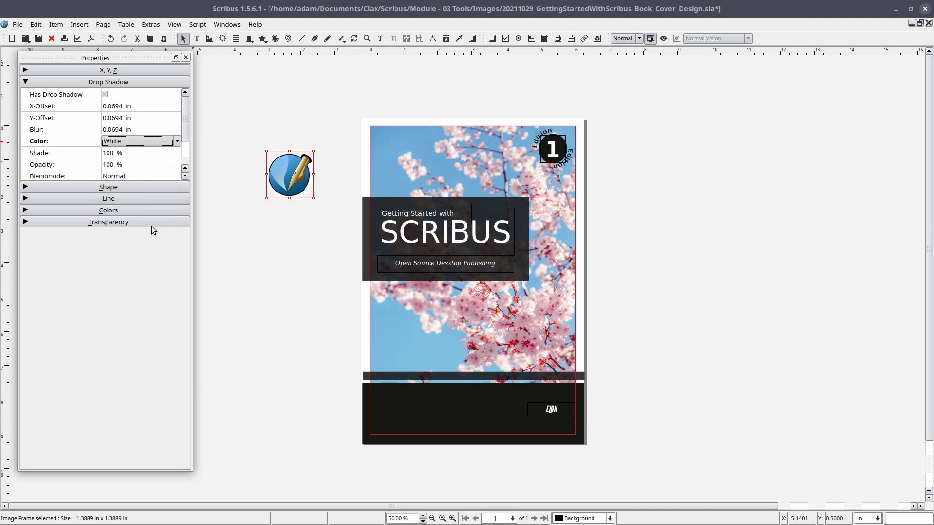
pyautogui.moveTo(292, 175); pyautogui.dragTo(398, 403)
pyautogui.click(308, 235)
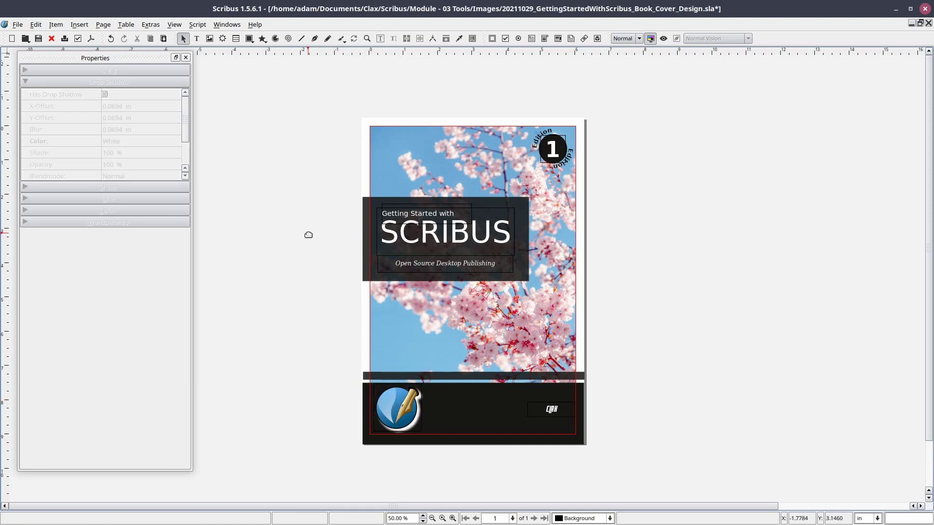
# Insert a second image frame about 1.39 in square to the left of the page and load scribus_logo.png into it
pyautogui.press('i')
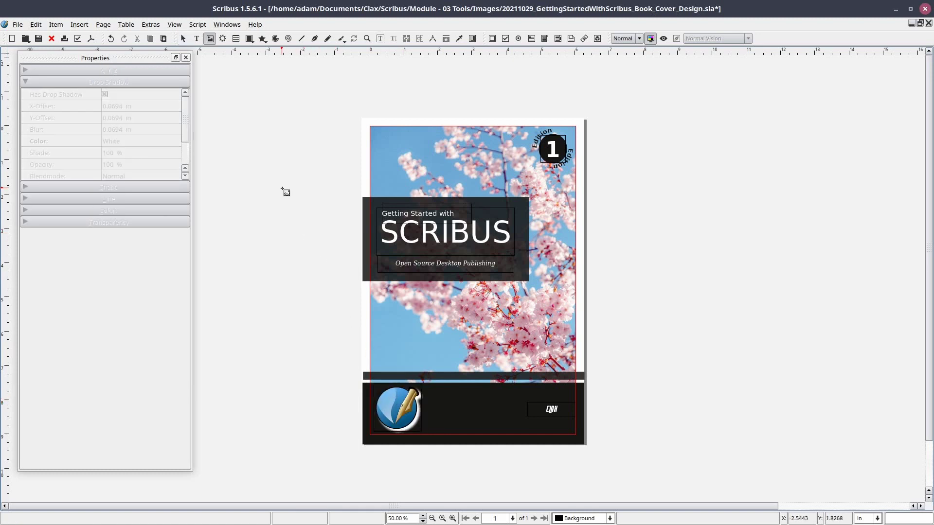
pyautogui.click(282, 188)
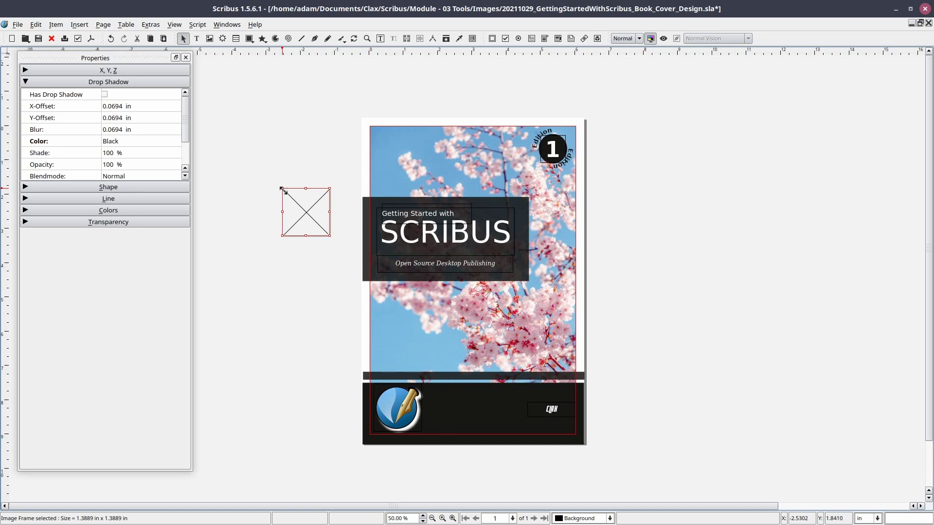
pyautogui.rightClick(297, 210)
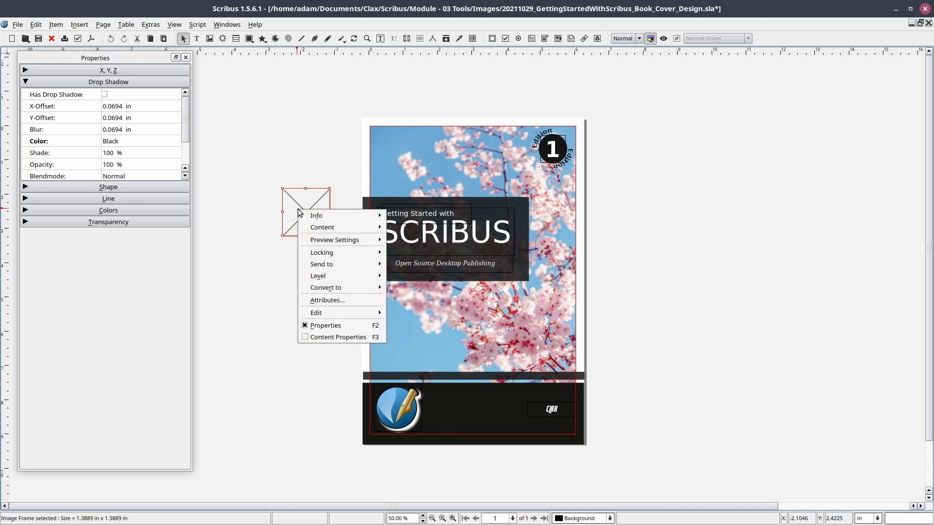
pyautogui.click(296, 211)
pyautogui.doubleClick(295, 211)
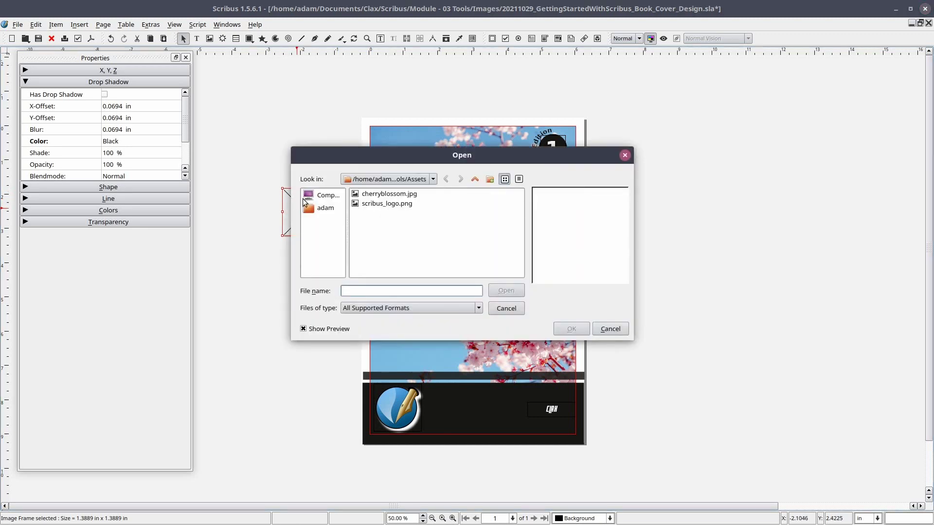
pyautogui.click(384, 204)
pyautogui.click(571, 329)
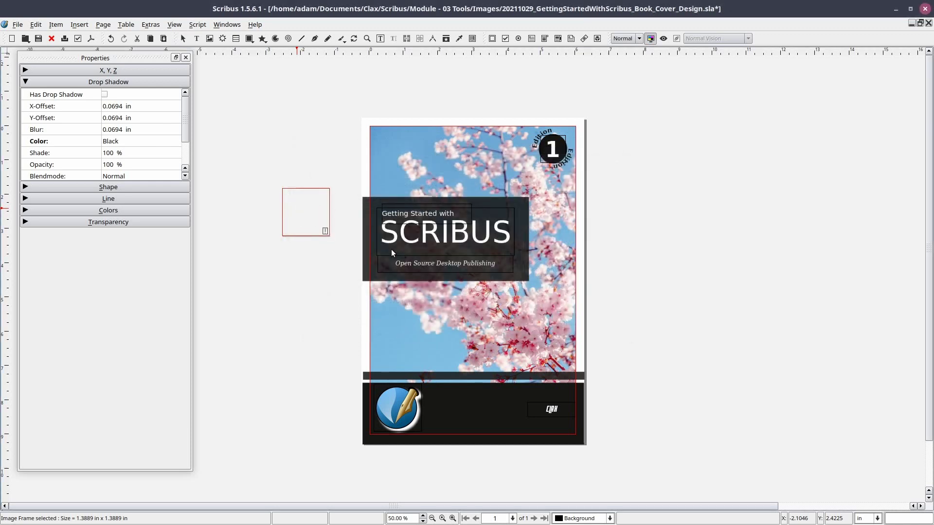
# Open the second logo frame's content properties and set its image scaling to To Frame Size
pyautogui.rightClick(320, 208)
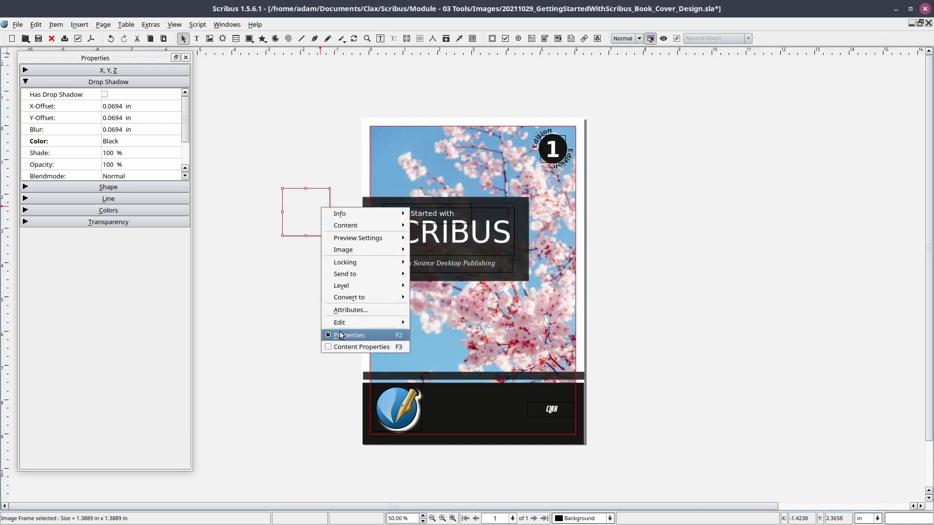
pyautogui.click(349, 347)
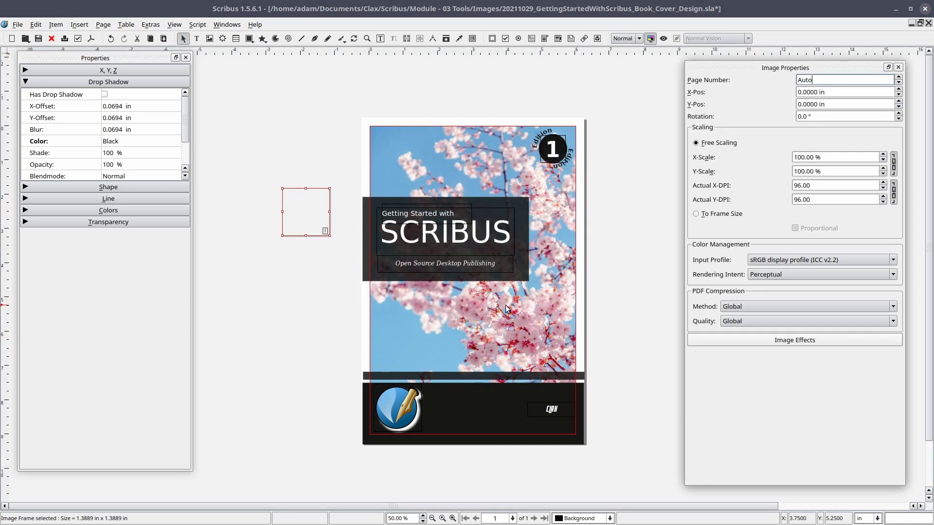
pyautogui.click(696, 214)
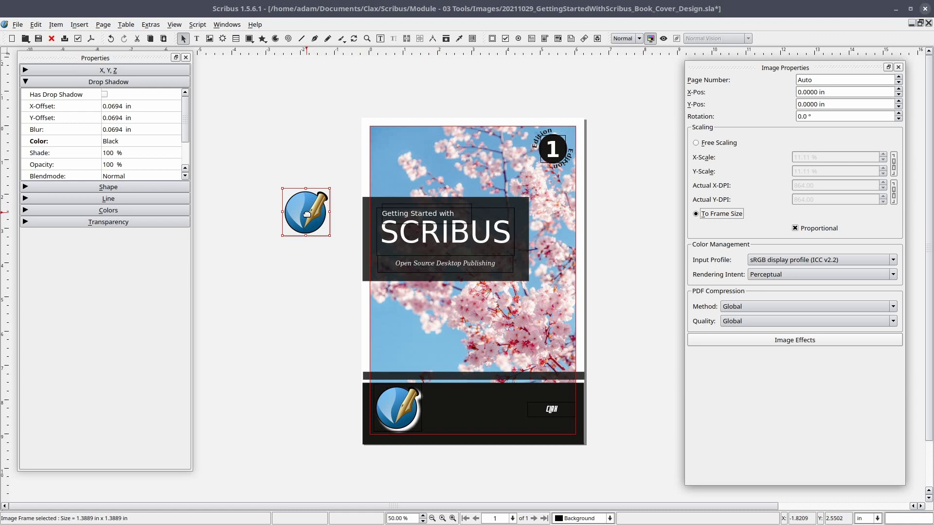
# Shrink the second logo frame to about 0.74 × 0.82 in within the title box's lower-right corner and open its image effects
pyautogui.moveTo(306, 214); pyautogui.dragTo(490, 244)
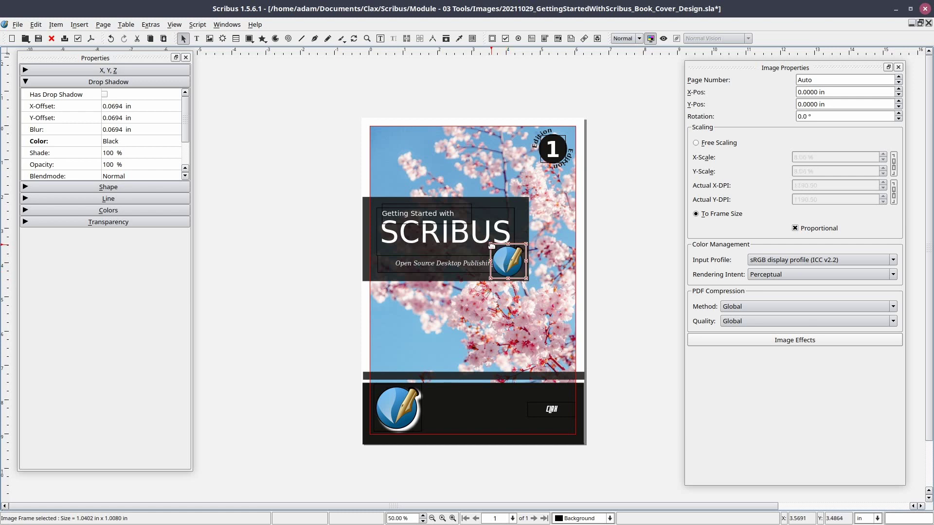
pyautogui.moveTo(492, 245); pyautogui.dragTo(500, 250)
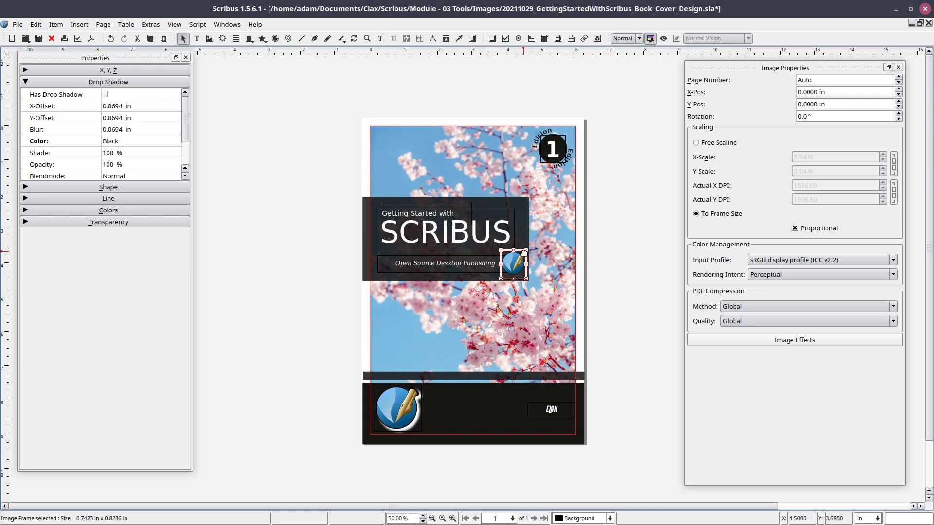
pyautogui.scroll(2, 534, 249)
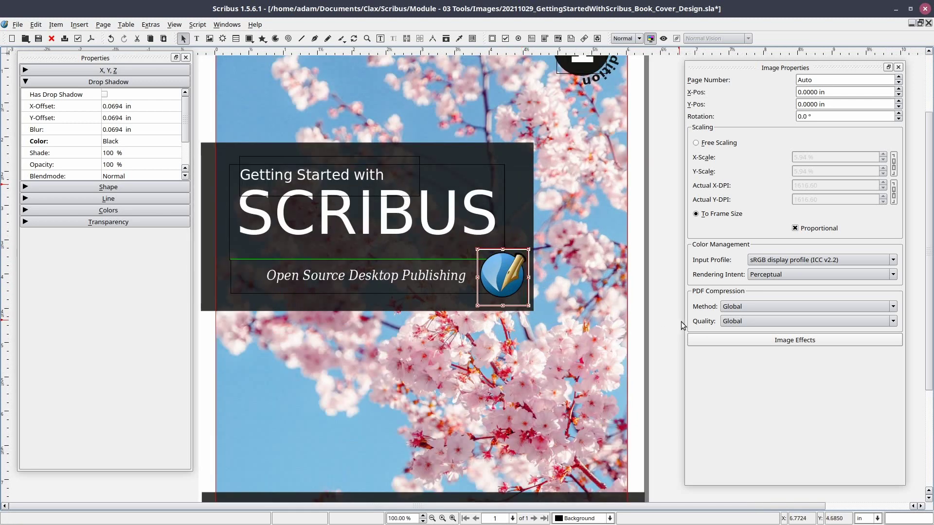
pyautogui.click(705, 340)
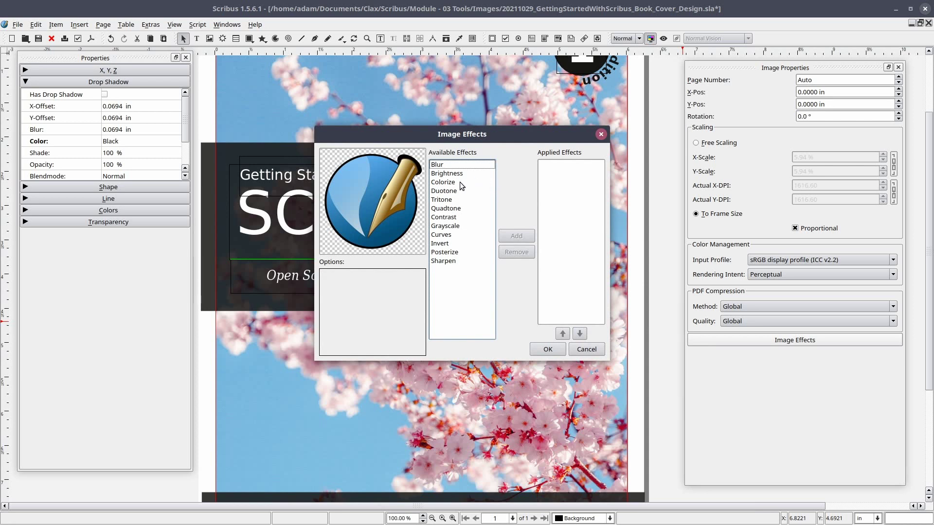
# Try a Blur effect with a radius of 5.0 on the logo image
pyautogui.click(448, 165)
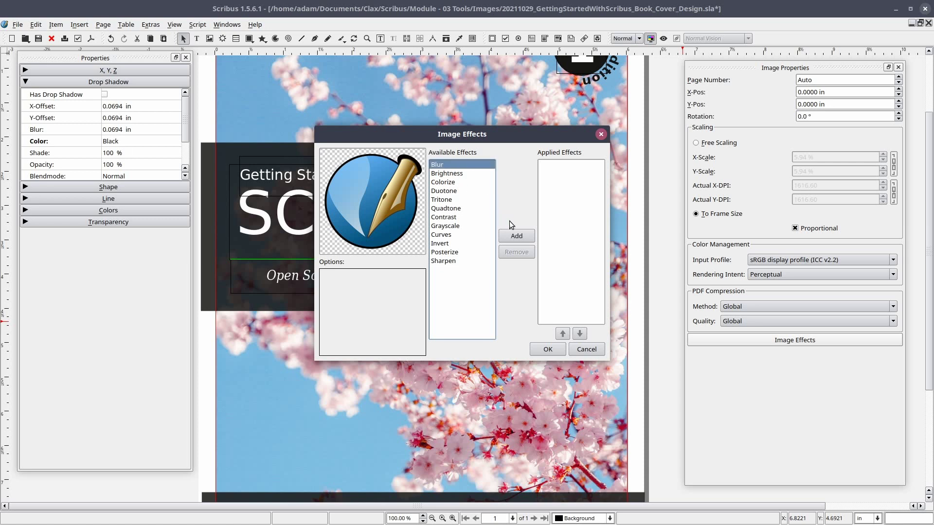
pyautogui.click(517, 236)
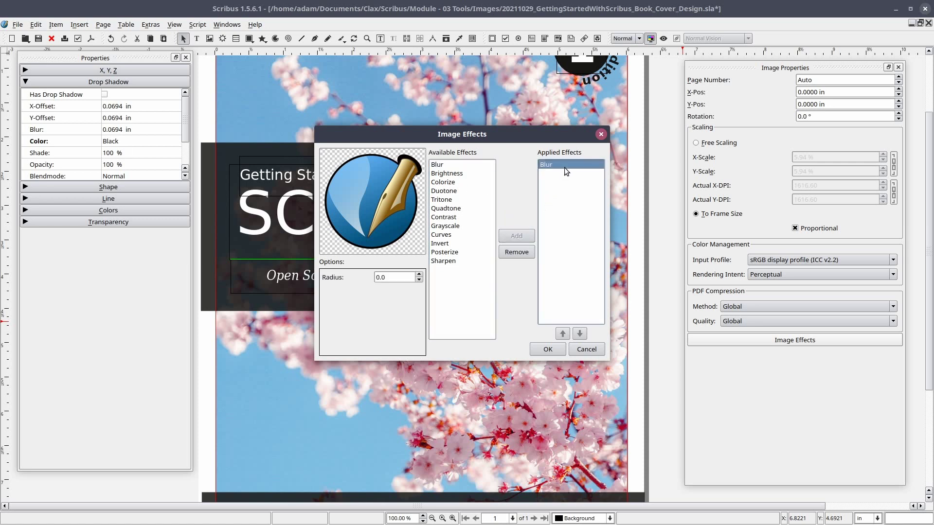
pyautogui.click(418, 275)
pyautogui.click(419, 275)
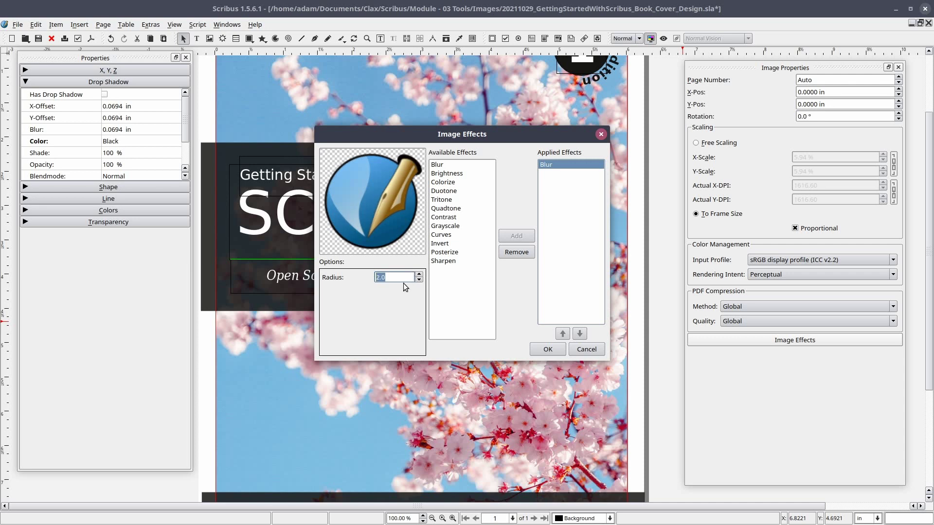
pyautogui.click(419, 274)
pyautogui.click(419, 275)
pyautogui.click(419, 274)
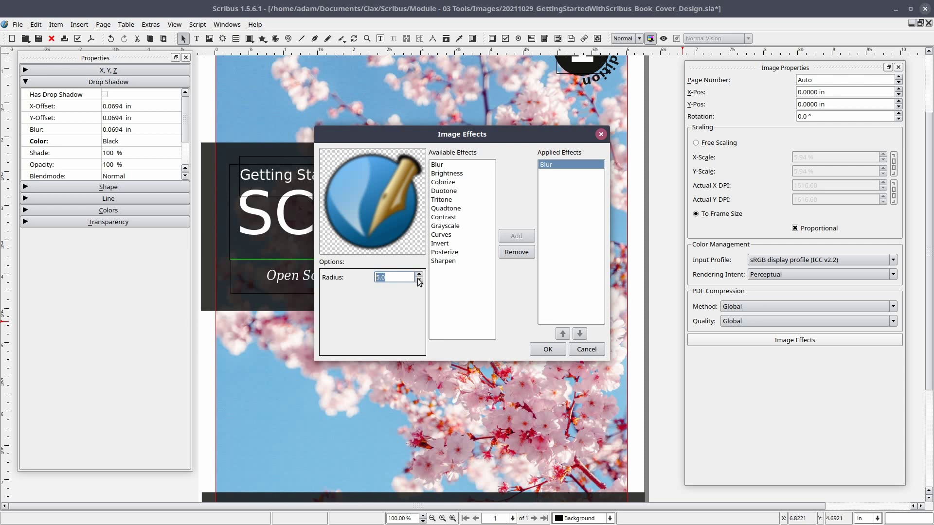
# Lower the blur radius to 1.0 and remove the Blur effect from the applied effects
pyautogui.click(419, 281)
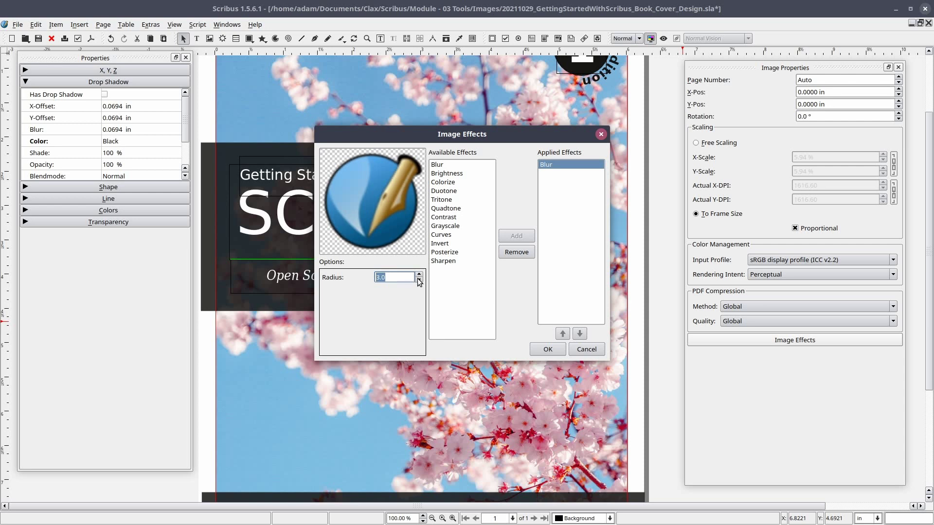
pyautogui.click(420, 280)
pyautogui.click(419, 281)
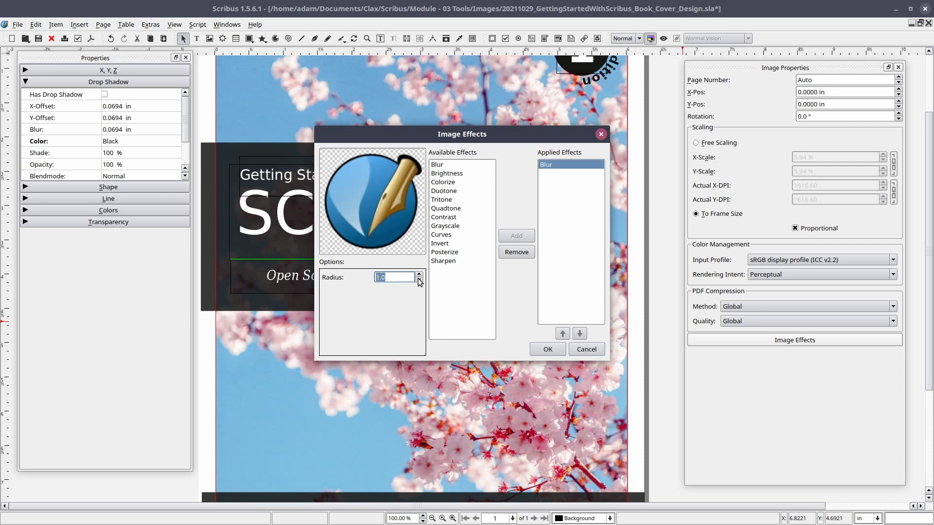
pyautogui.click(561, 168)
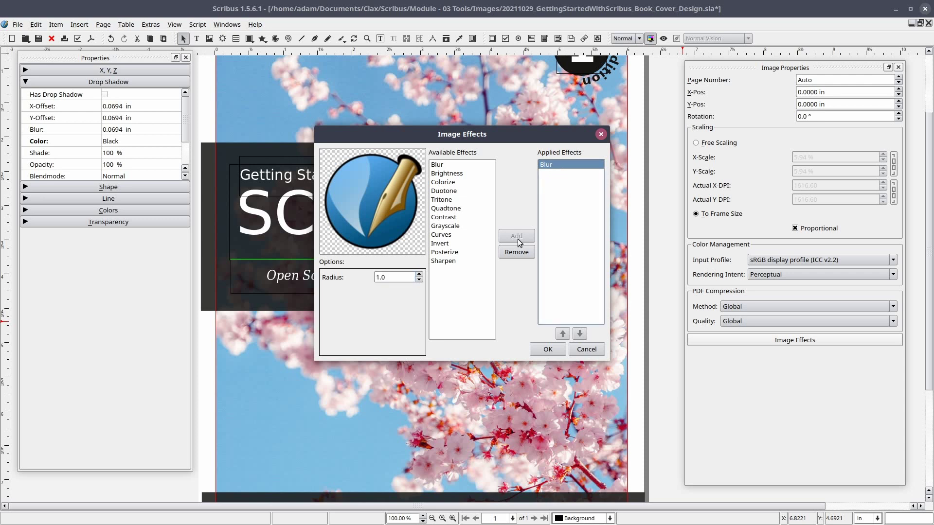
pyautogui.click(516, 253)
# Add the Invert and Colorize effects to the small logo and accept them
pyautogui.click(452, 183)
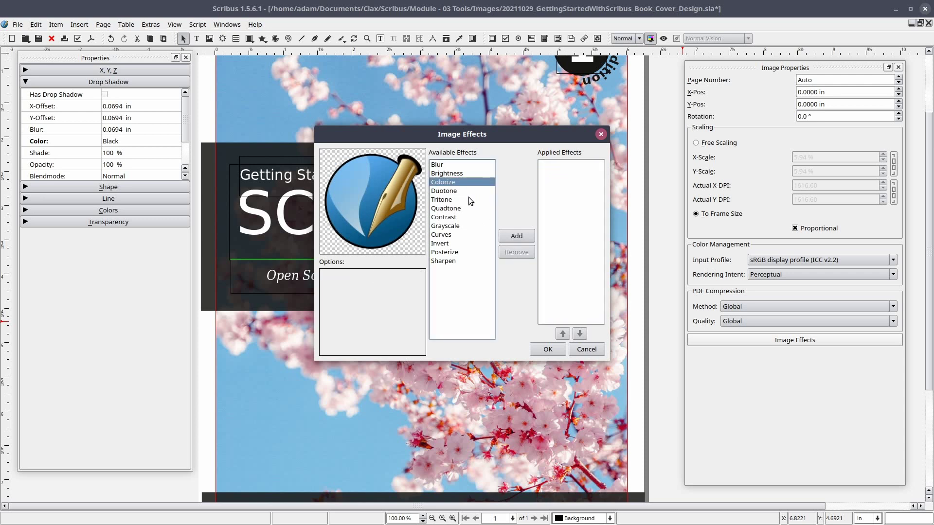
pyautogui.click(447, 243)
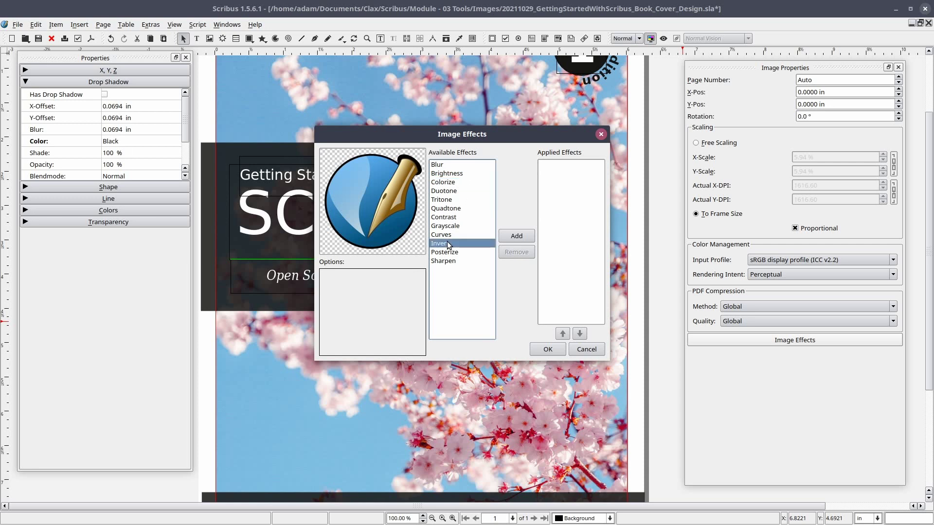
pyautogui.click(506, 236)
pyautogui.click(444, 182)
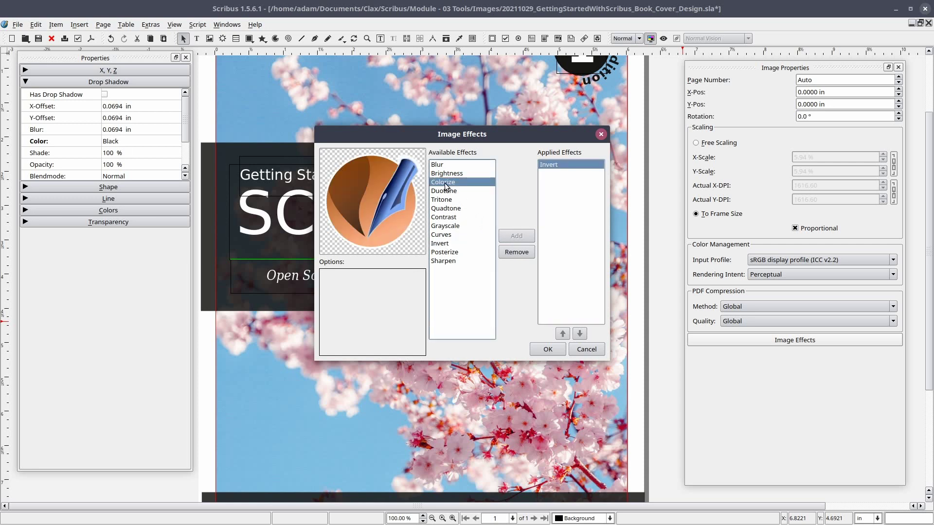
pyautogui.click(513, 236)
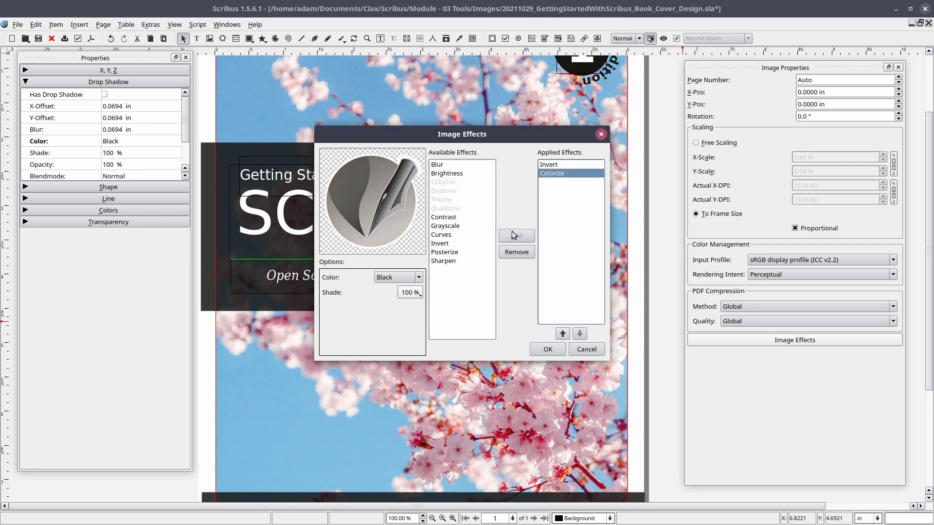
pyautogui.click(547, 351)
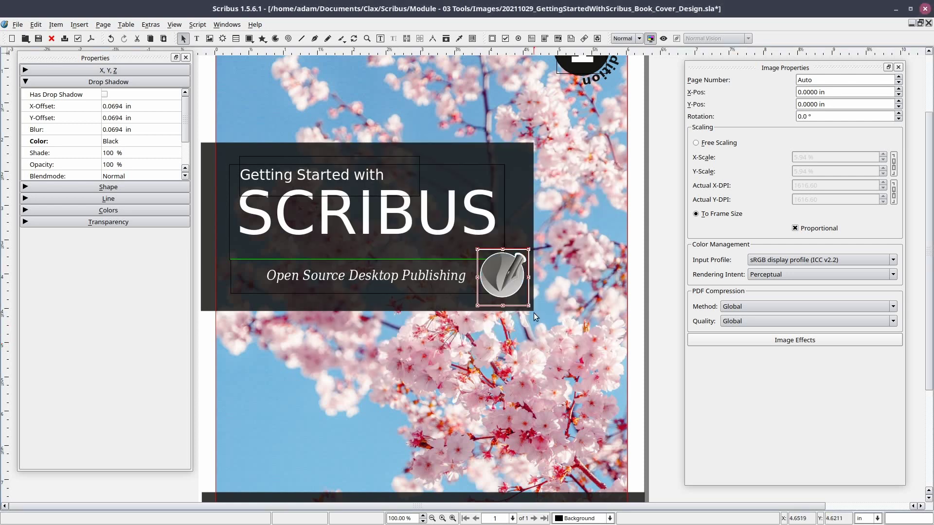
# Close the Properties and Content Properties palettes and display the cover in preview mode
pyautogui.click(517, 213)
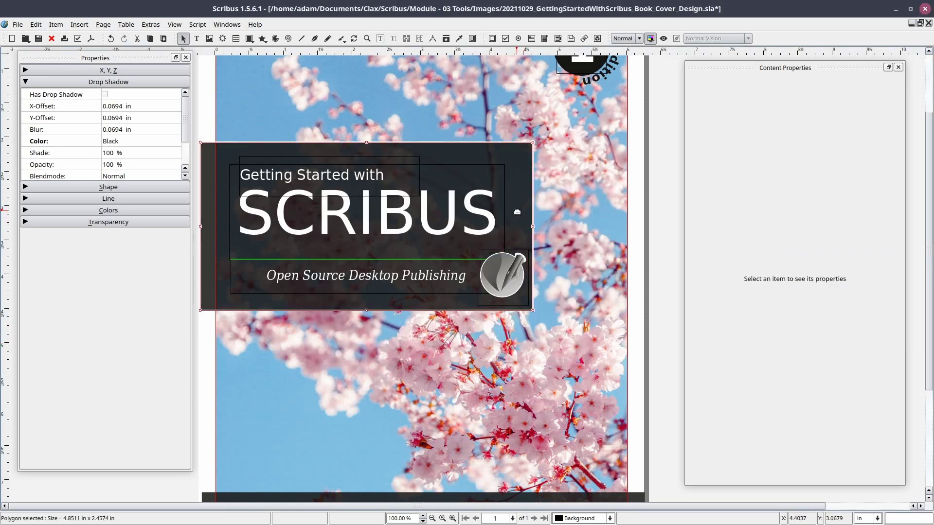
pyautogui.click(663, 39)
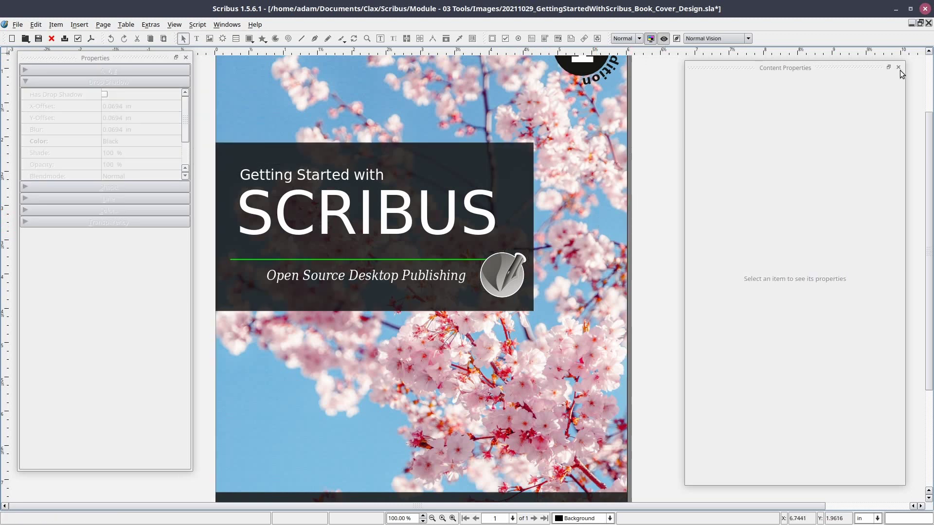
pyautogui.hotkey('ctrl', 'alt', 'p')
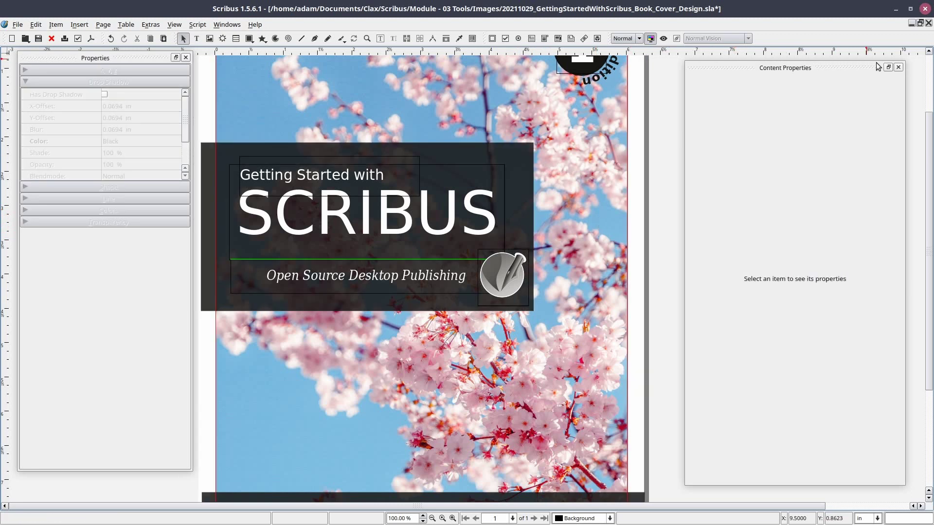
pyautogui.click(898, 67)
pyautogui.click(185, 58)
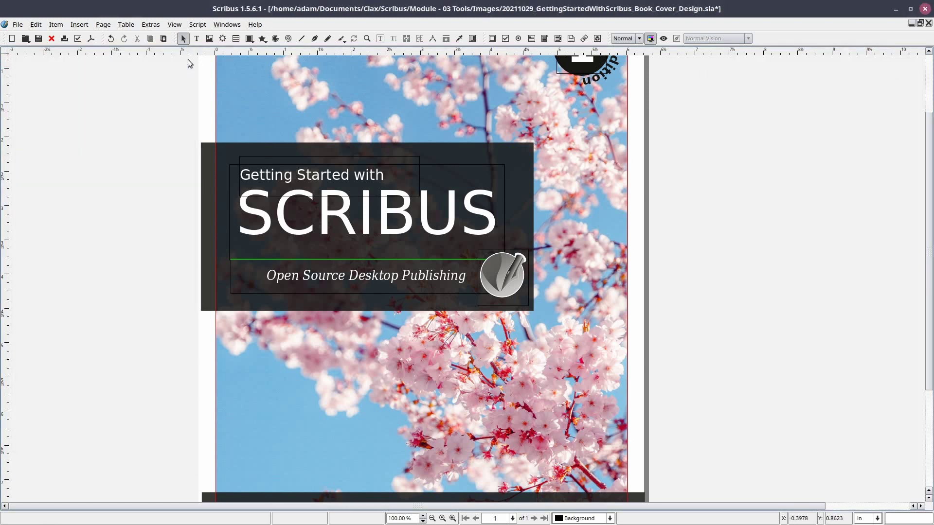
pyautogui.click(664, 39)
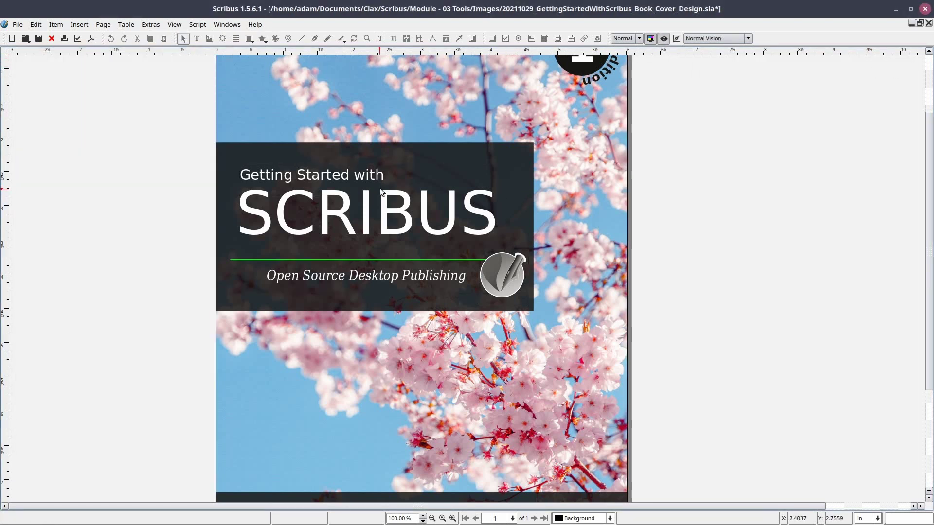
pyautogui.scroll(-1, 382, 184)
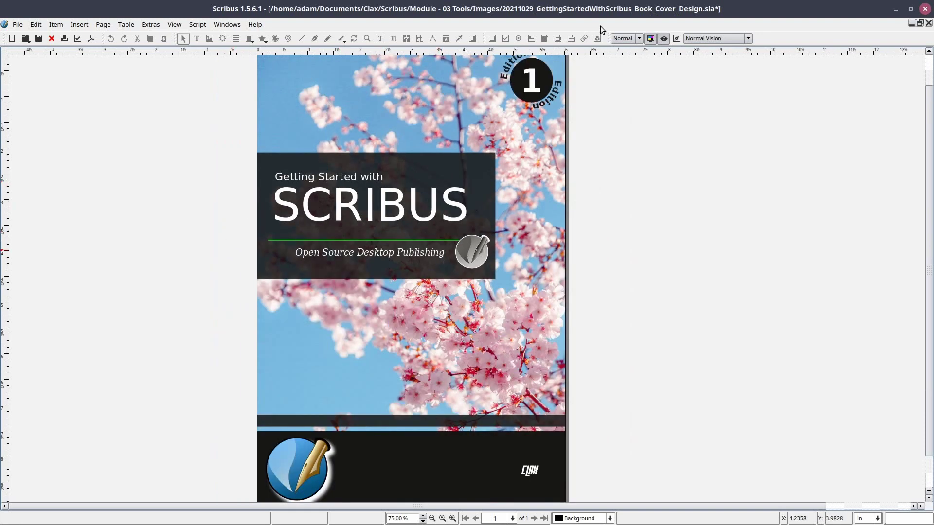
# Leave preview mode, nudge the gray logo closer to the title box's lower-right corner, and preview the cover again
pyautogui.hotkey('ctrl', 'alt', 'p')
pyautogui.click(481, 250)
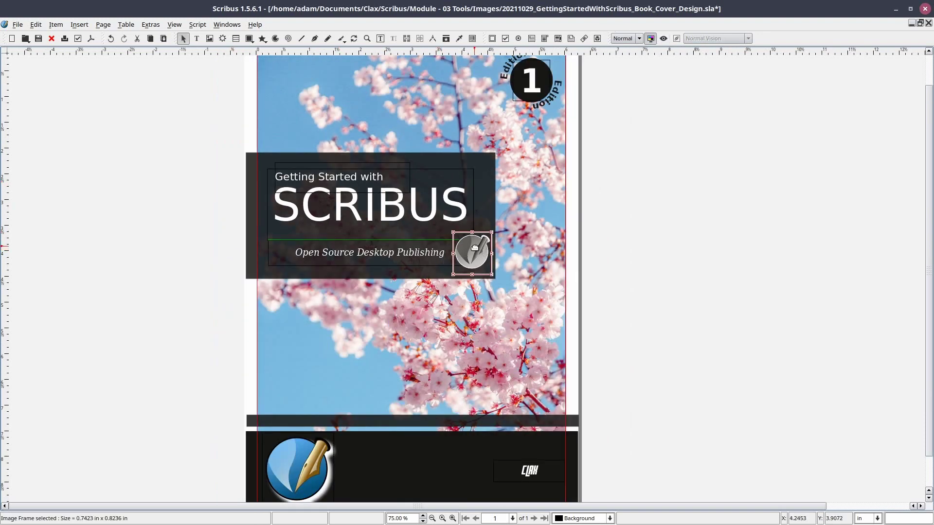
pyautogui.moveTo(477, 253); pyautogui.dragTo(477, 263)
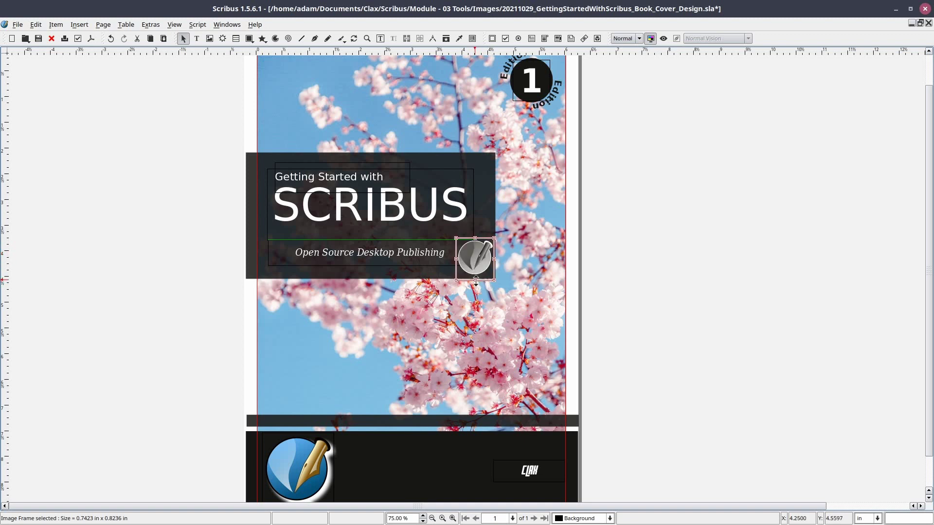
pyautogui.moveTo(476, 282); pyautogui.dragTo(479, 286)
pyautogui.click(665, 39)
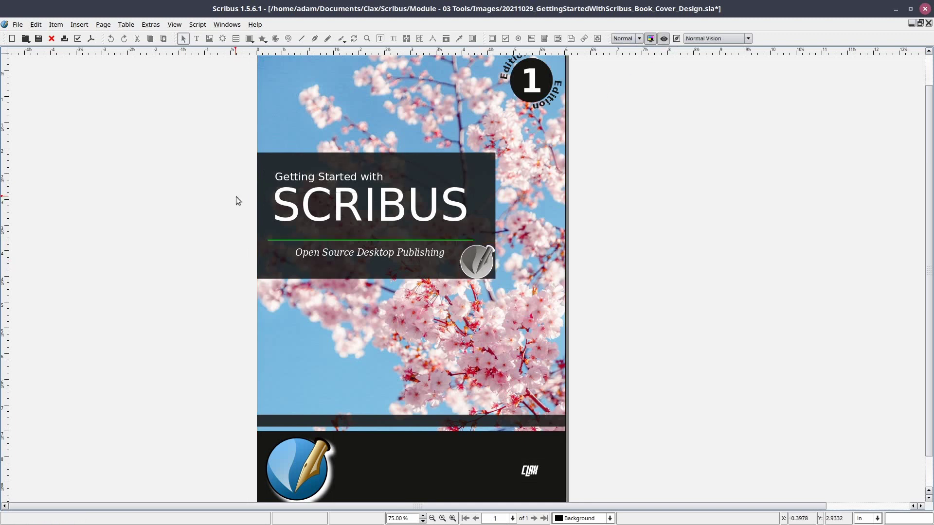